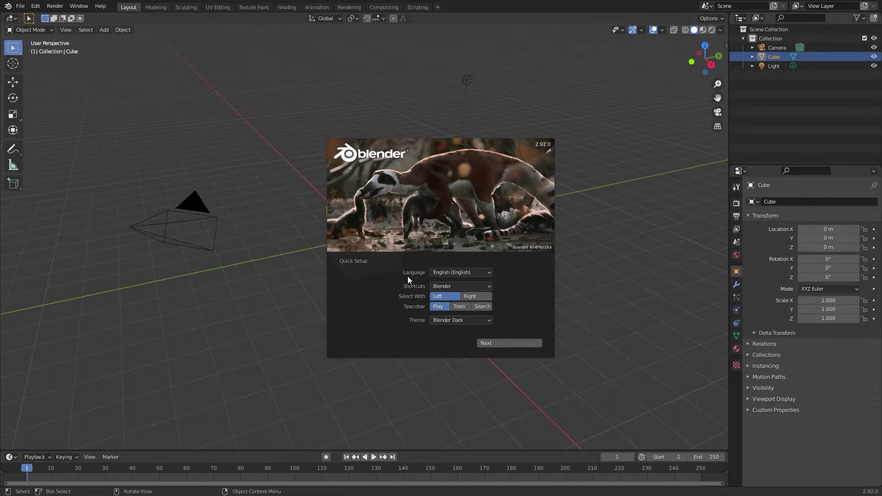
Step: Look through the quick setup's language and shortcut choices, and try the Maya and Modo interface themes
{"action": "left_click", "coordinate": [456, 270]}
{"action": "left_click", "coordinate": [466, 286]}
{"action": "left_click", "coordinate": [457, 319]}
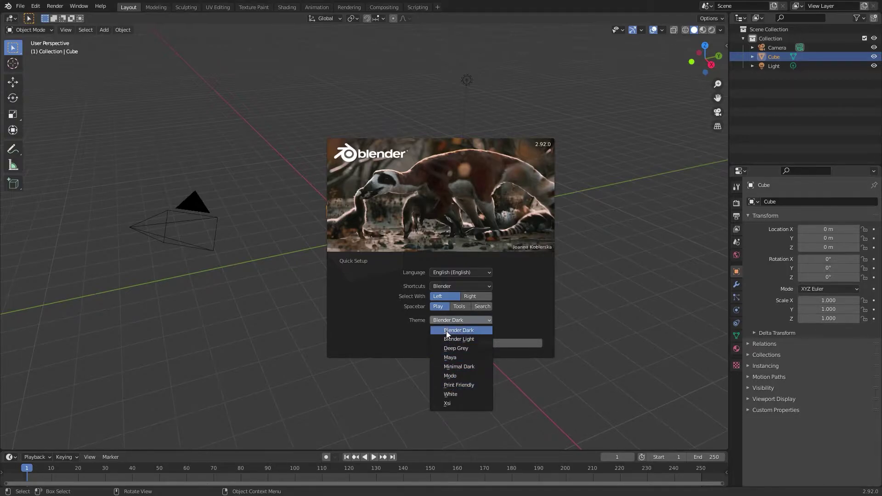
{"action": "left_click", "coordinate": [450, 357]}
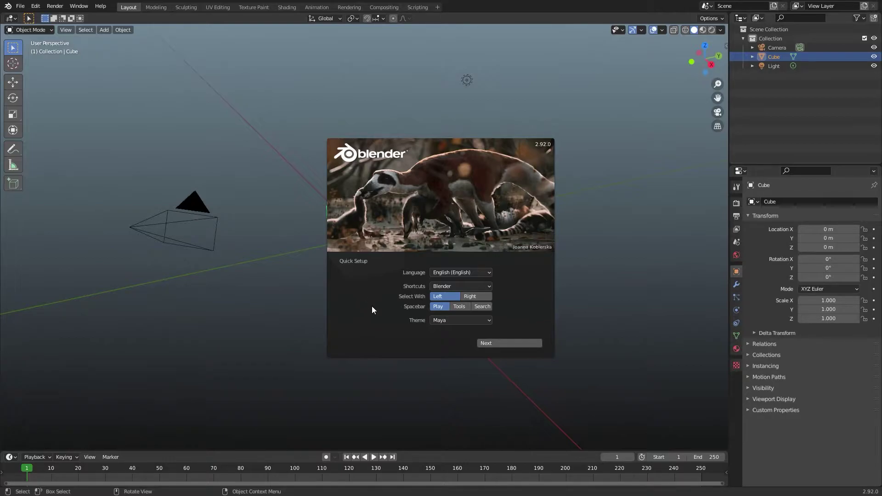
{"action": "left_click", "coordinate": [446, 320]}
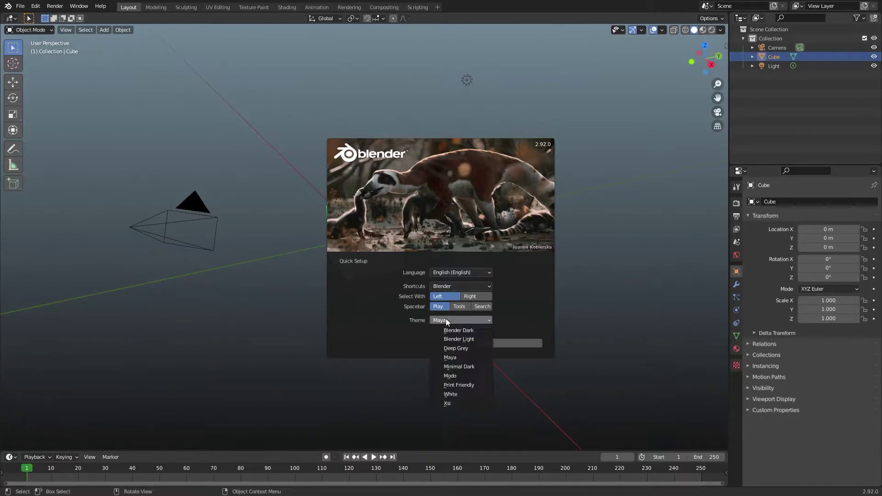
{"action": "left_click", "coordinate": [454, 376]}
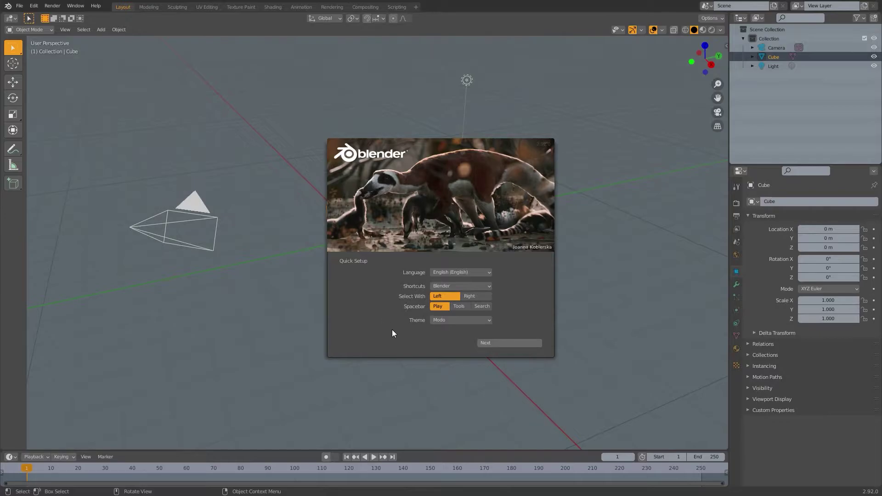
Step: Set the interface theme to Blender Dark, complete the quick setup and dismiss the splash screen
{"action": "left_click", "coordinate": [451, 319]}
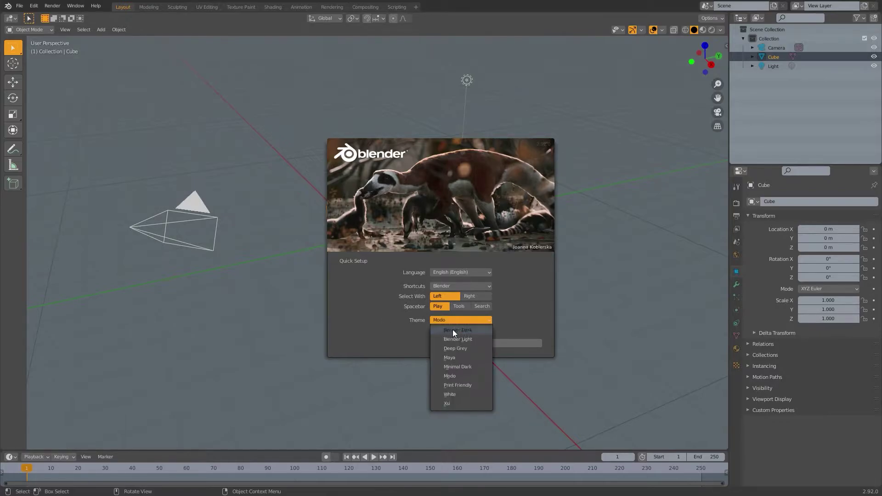
{"action": "left_click", "coordinate": [455, 330]}
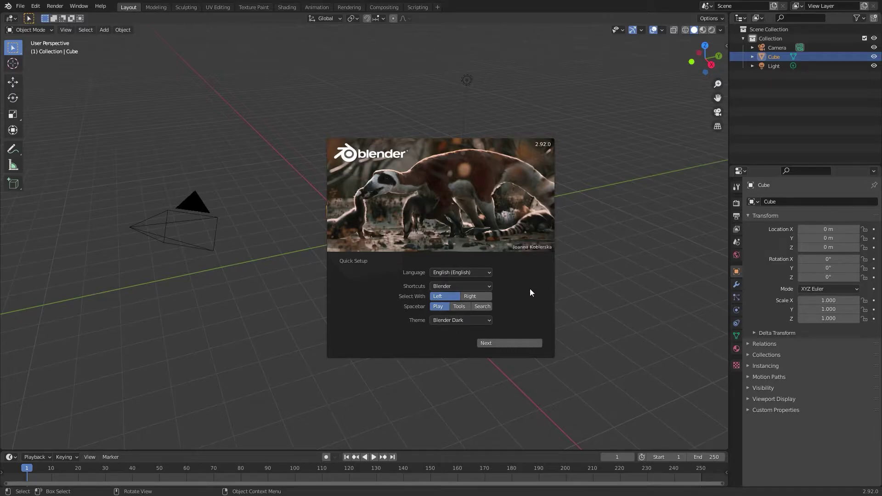
{"action": "left_click", "coordinate": [500, 344]}
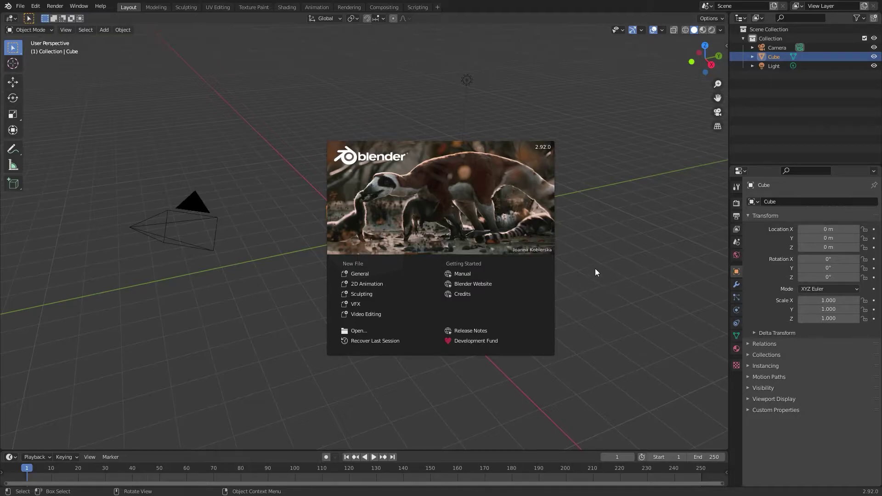
{"action": "left_click", "coordinate": [607, 264]}
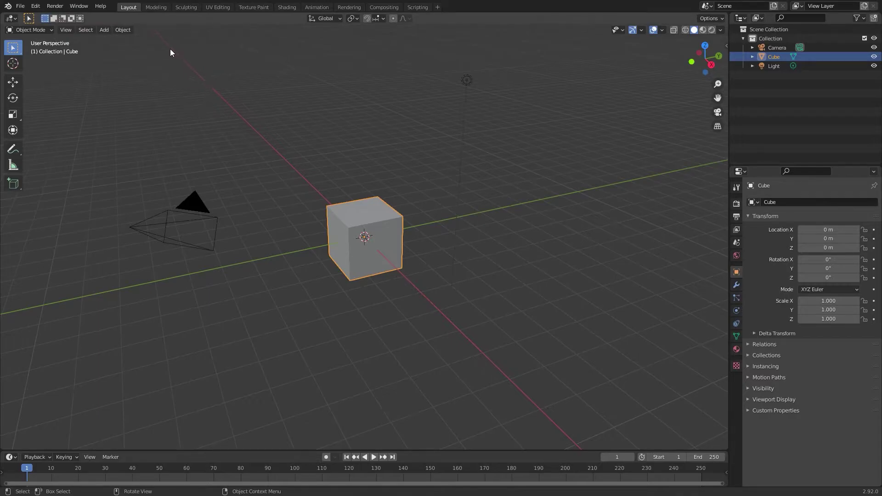
Step: View the Modeling, Sculpting and UV Editing workspaces, and return to the Layout workspace
{"action": "left_click", "coordinate": [152, 7]}
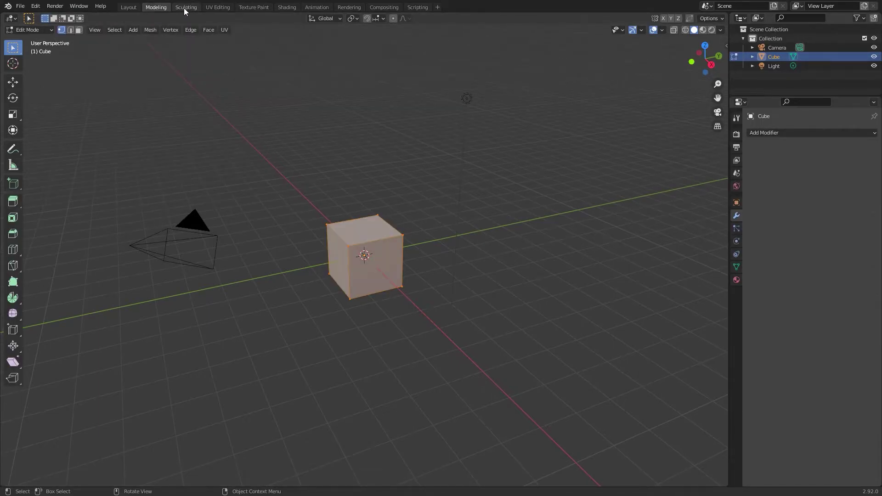
{"action": "left_click", "coordinate": [185, 9]}
{"action": "left_click", "coordinate": [211, 7]}
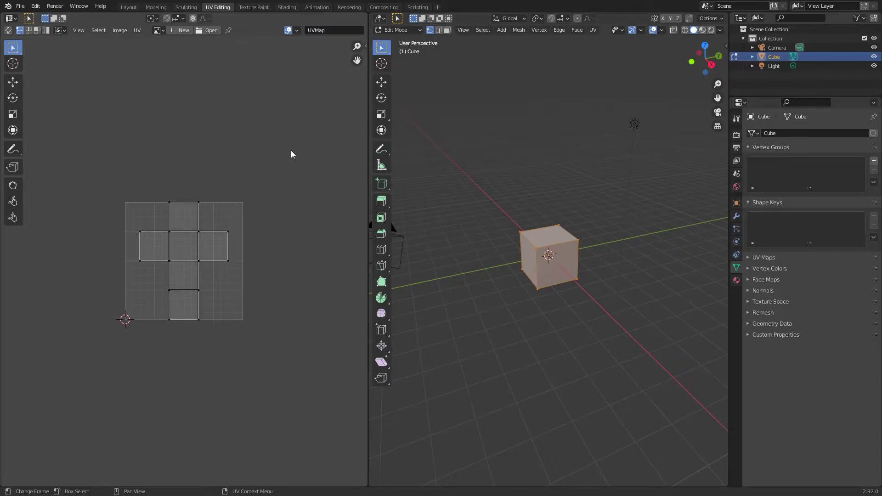
{"action": "left_click", "coordinate": [127, 7]}
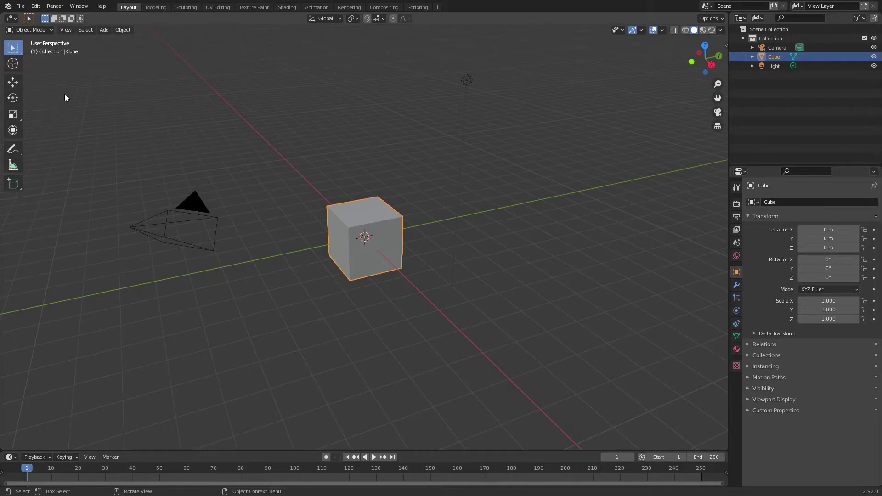
Step: Examine the 3D viewport's Cursor and Select Box tools, transform orientations, snapping, object and view commands, and visibility, overlay and shading options
{"action": "left_click", "coordinate": [13, 64]}
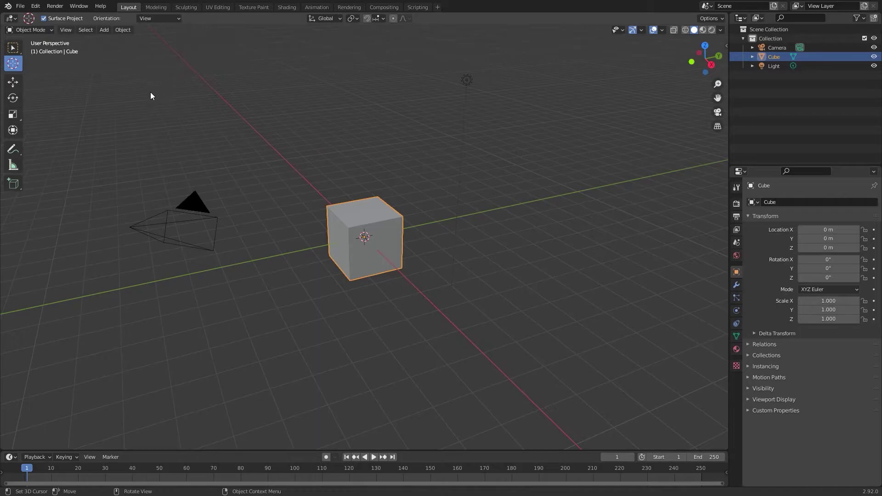
{"action": "left_click", "coordinate": [13, 48]}
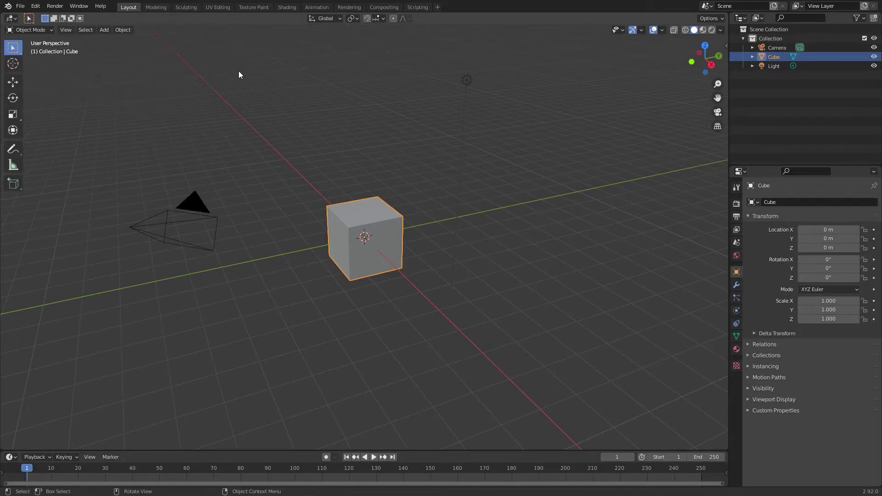
{"action": "left_click", "coordinate": [325, 19]}
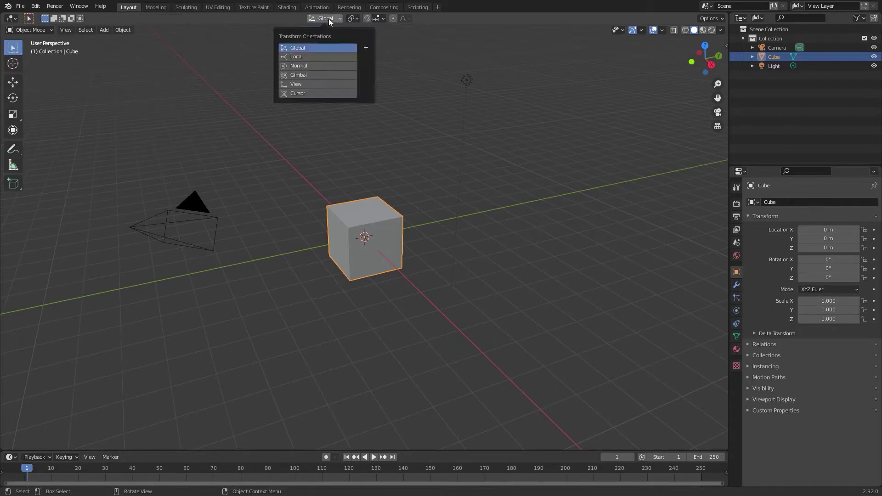
{"action": "mouse_move", "coordinate": [377, 21]}
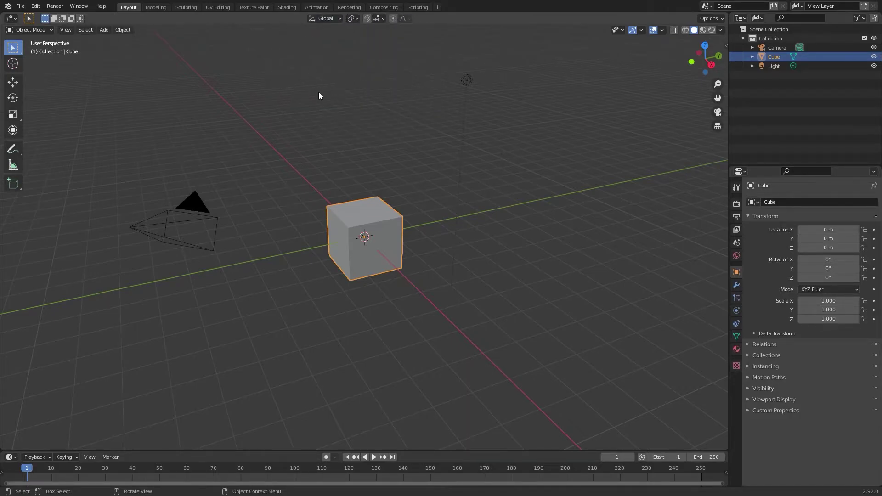
{"action": "left_click", "coordinate": [124, 30]}
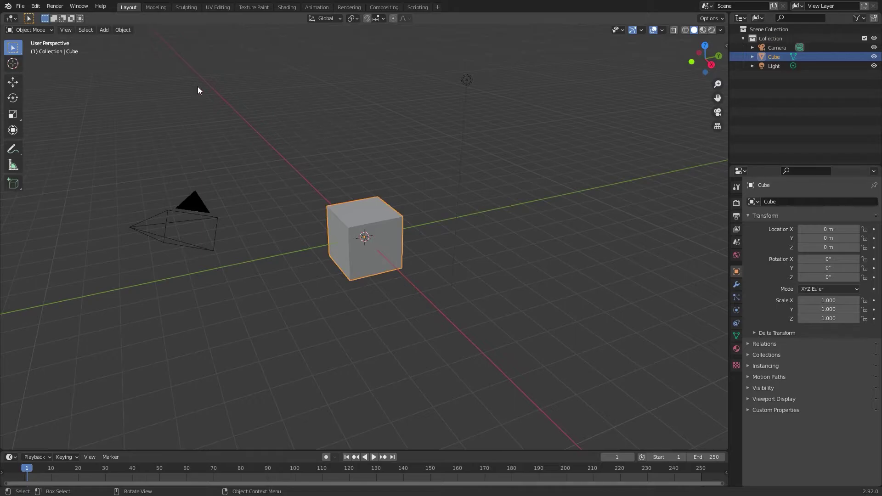
{"action": "left_click", "coordinate": [65, 30]}
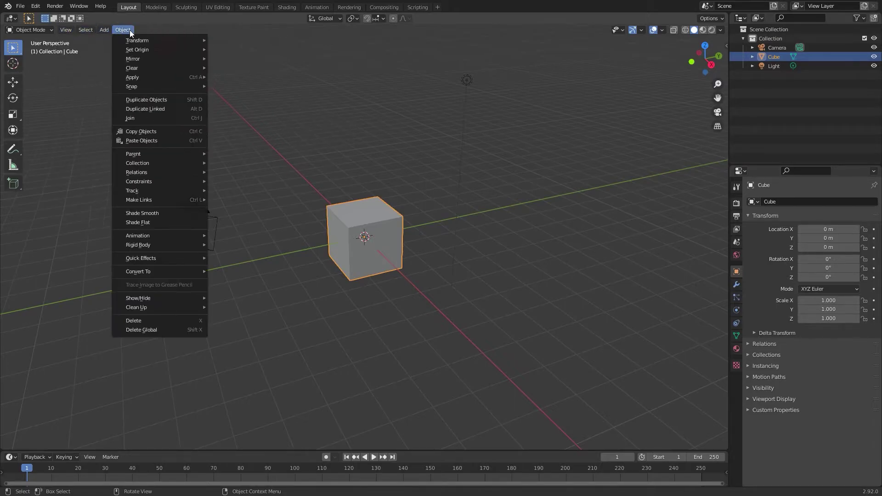
{"action": "left_click", "coordinate": [616, 30]}
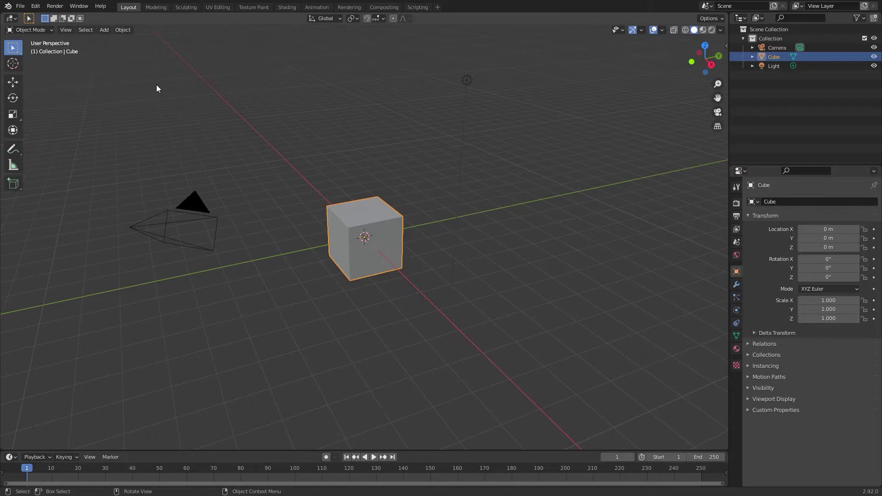
{"action": "left_click", "coordinate": [66, 30]}
{"action": "left_click", "coordinate": [618, 29]}
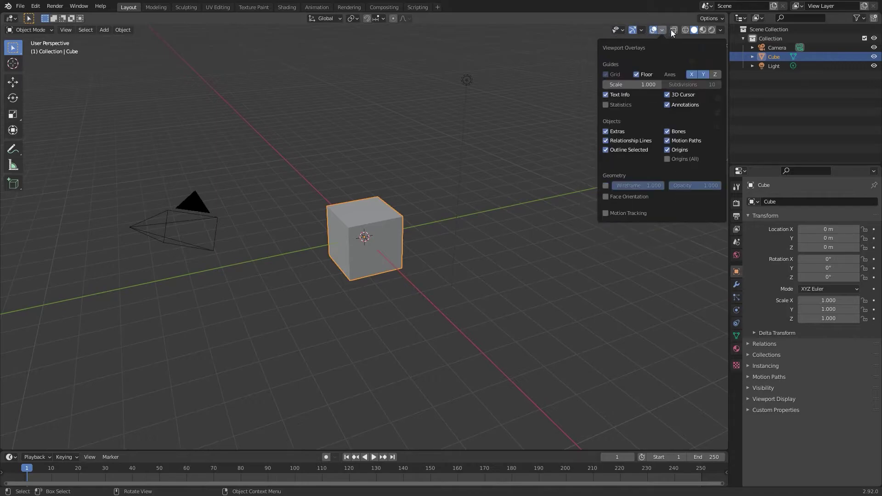
{"action": "left_click", "coordinate": [721, 30]}
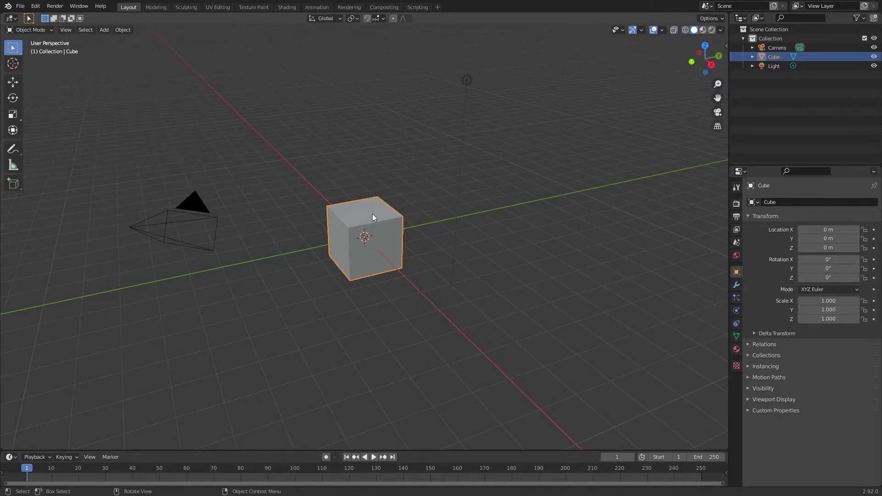
Step: Switch the cube to Edit Mode and return it to Object Mode
{"action": "left_click", "coordinate": [31, 29]}
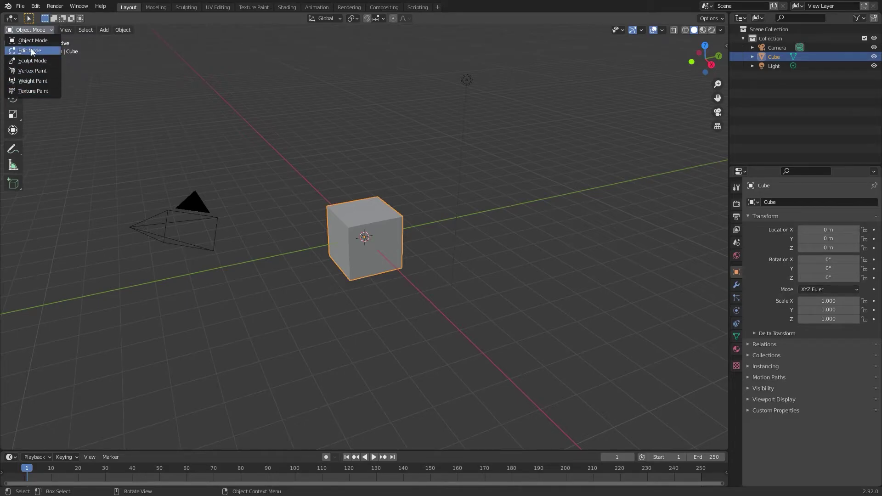
{"action": "left_click", "coordinate": [44, 49]}
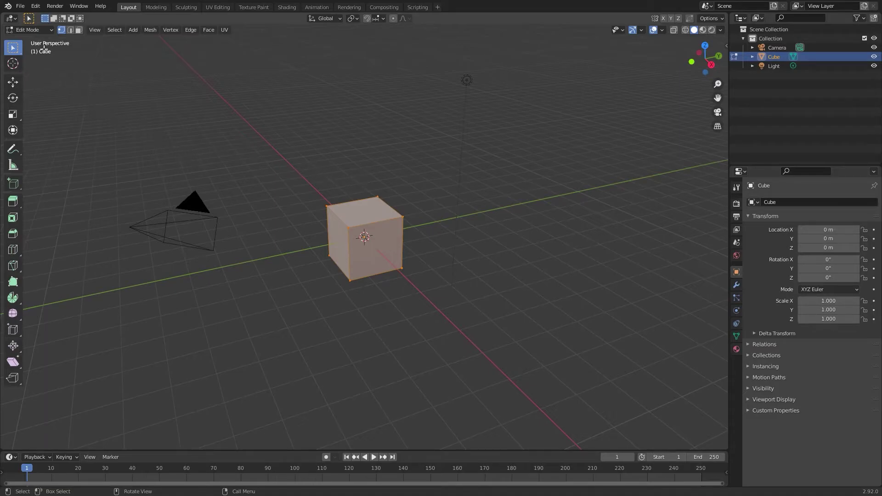
{"action": "left_click", "coordinate": [36, 30]}
{"action": "left_click", "coordinate": [36, 41]}
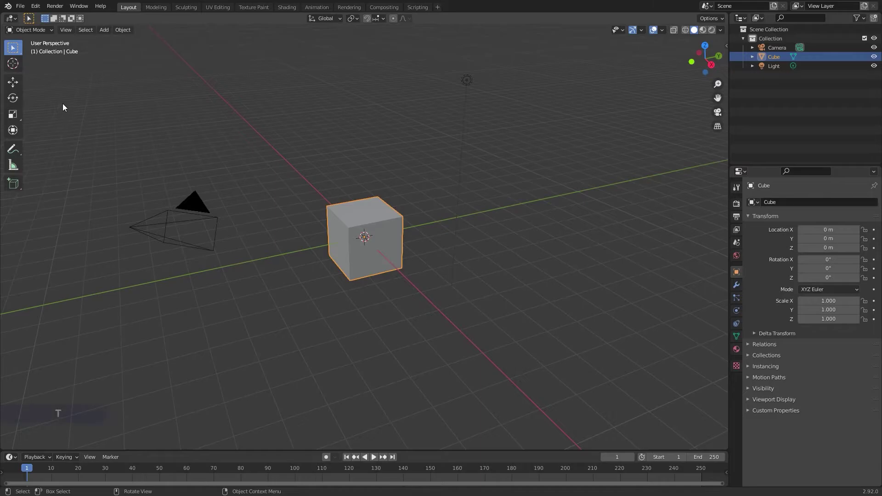
Step: Hide and restore the viewport toolbar, and display the sidebar with the Item transform settings after viewing its Tool and View settings
{"action": "key", "text": "t"}
{"action": "key", "text": "t"}
{"action": "key", "text": "n"}
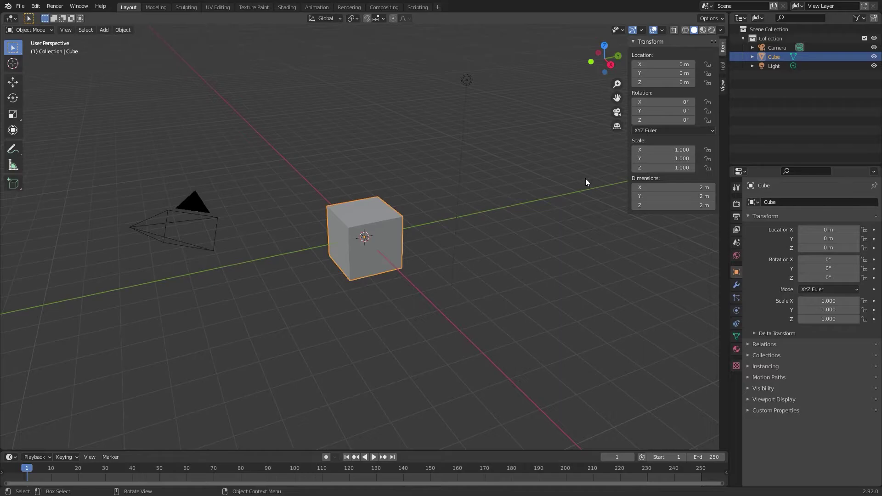
{"action": "left_click", "coordinate": [723, 66]}
{"action": "left_click", "coordinate": [723, 84]}
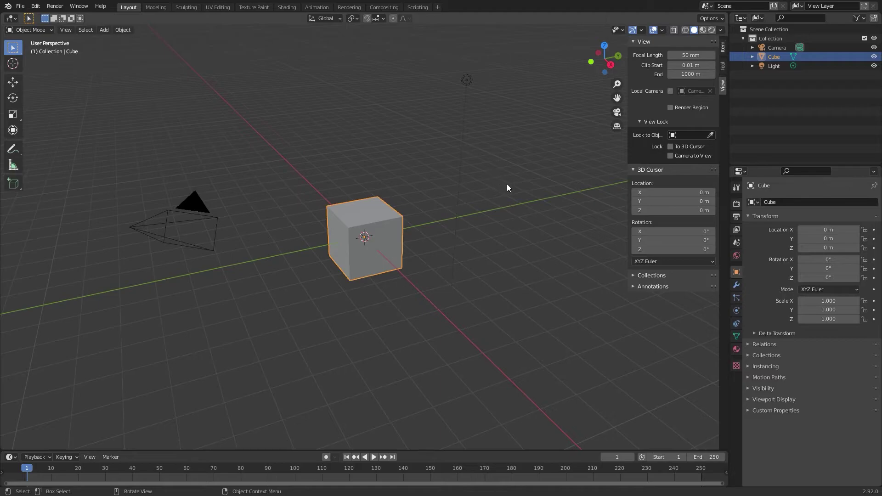
{"action": "left_click", "coordinate": [723, 47]}
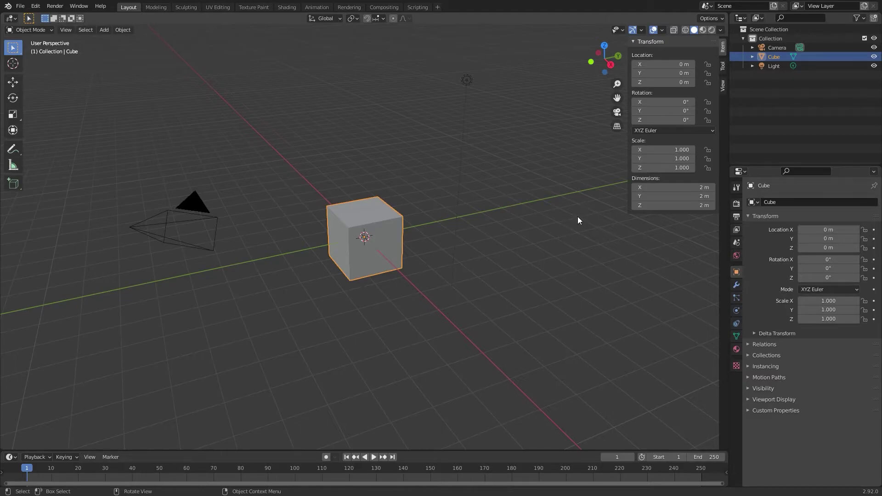
{"action": "key", "text": "n"}
{"action": "key", "text": "n"}
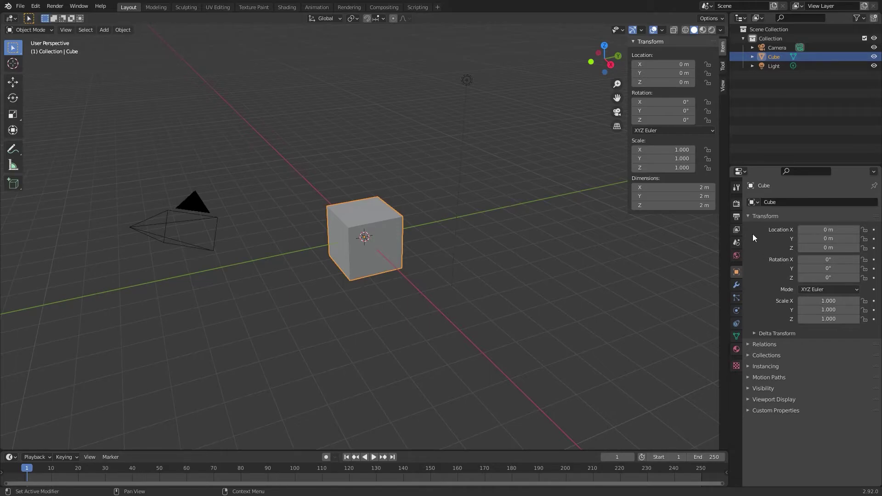
Step: Examine the tool, render, output, view layer, scene and world properties, and return to the cube's object properties
{"action": "left_click", "coordinate": [738, 189]}
{"action": "left_click", "coordinate": [737, 204]}
{"action": "left_click", "coordinate": [735, 217]}
{"action": "left_click", "coordinate": [737, 230]}
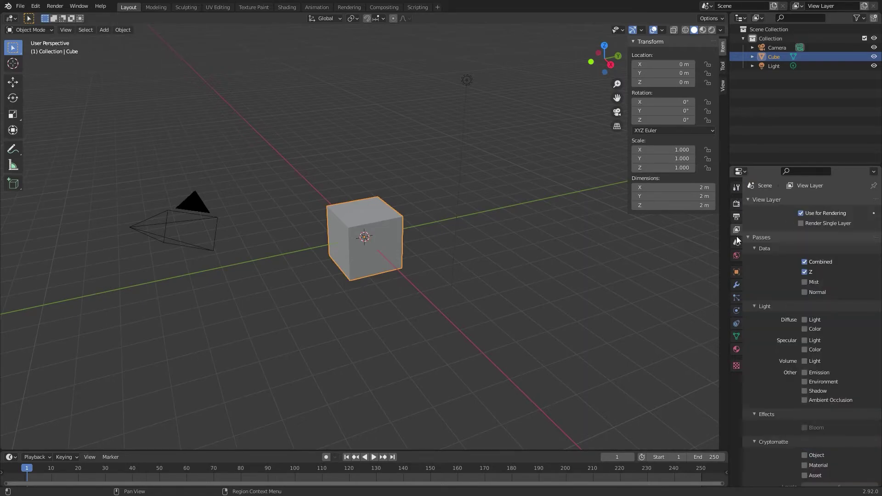
{"action": "left_click", "coordinate": [737, 242]}
{"action": "left_click", "coordinate": [737, 256]}
{"action": "left_click", "coordinate": [737, 272]}
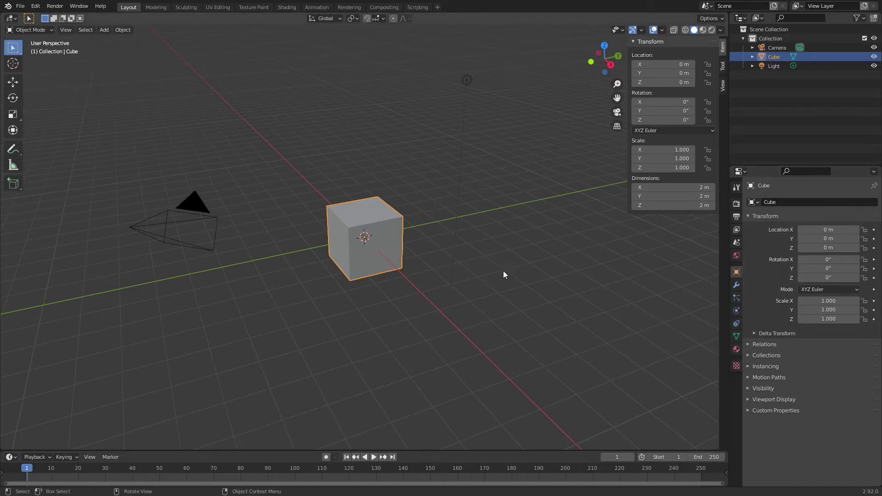
Step: Select the camera to examine its lens settings, return to object properties and reselect the cube
{"action": "left_click", "coordinate": [199, 203]}
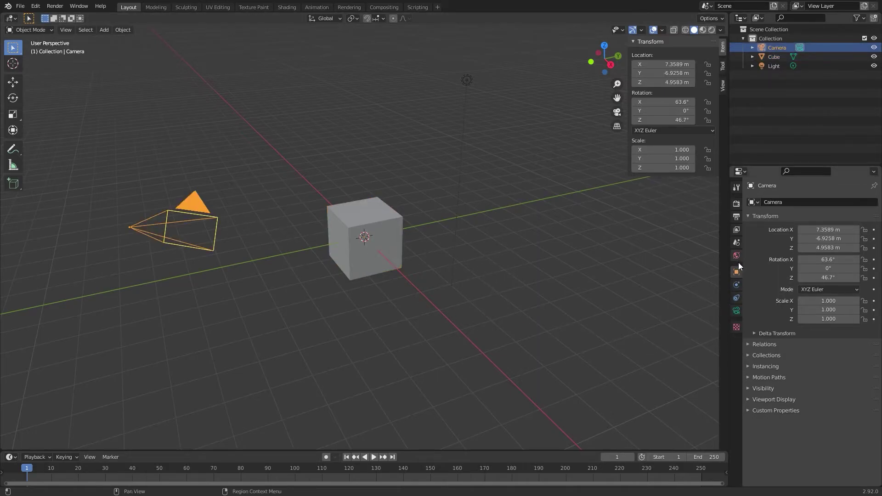
{"action": "left_click", "coordinate": [737, 312]}
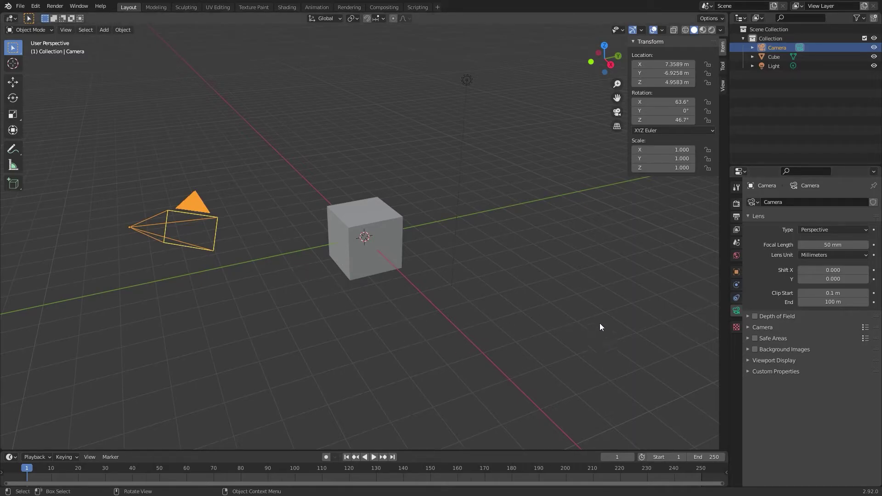
{"action": "left_click", "coordinate": [736, 272]}
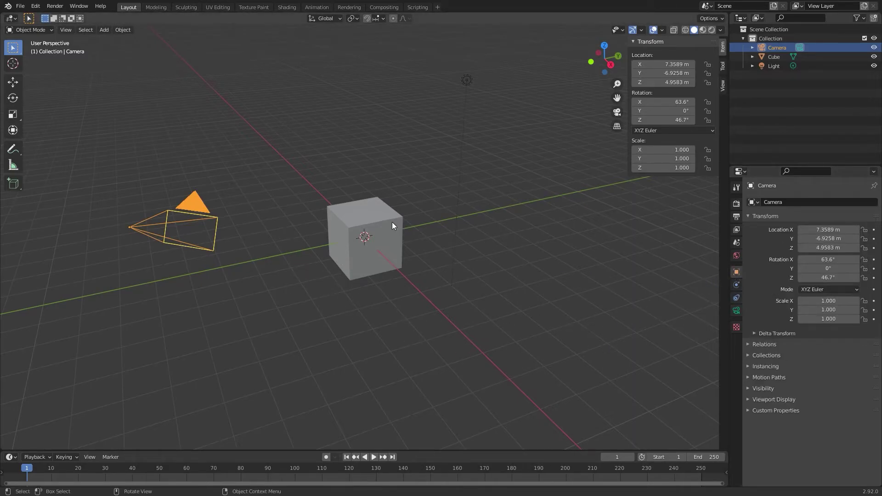
{"action": "left_click", "coordinate": [379, 252]}
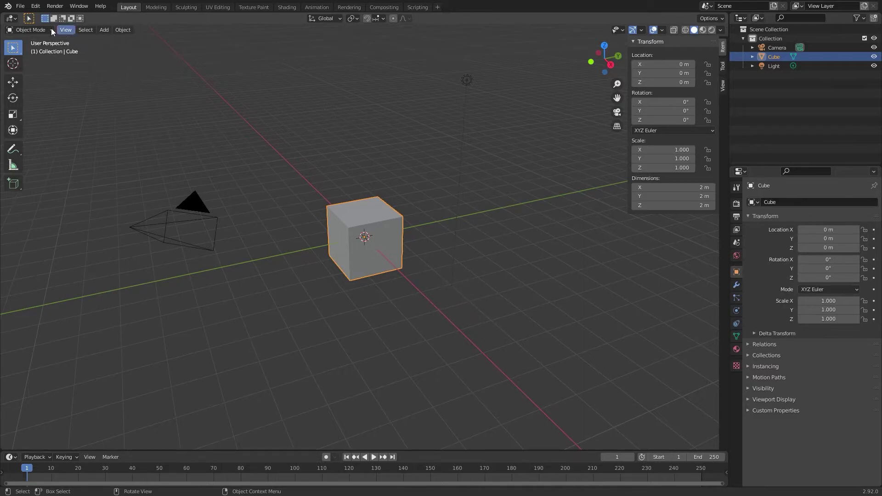
Step: Examine the file commands, including new, open, recent files, recover, data previews, clean up and defaults
{"action": "left_click", "coordinate": [21, 8]}
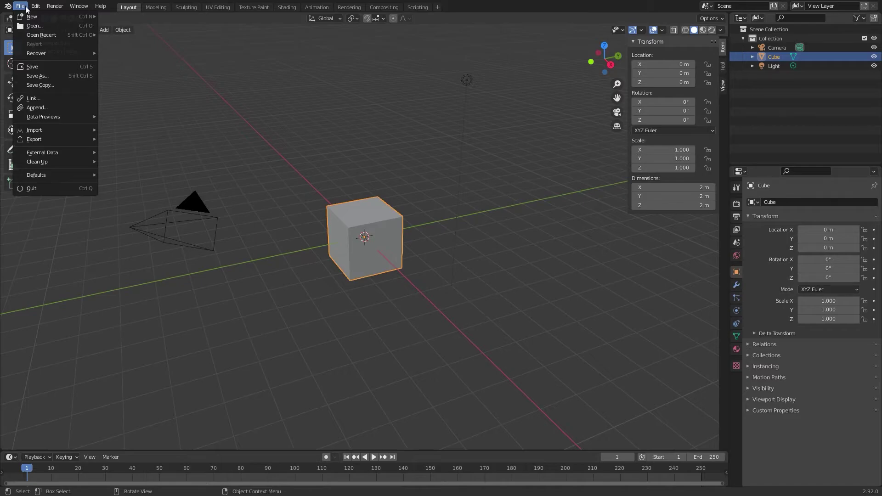
{"action": "mouse_move", "coordinate": [31, 18]}
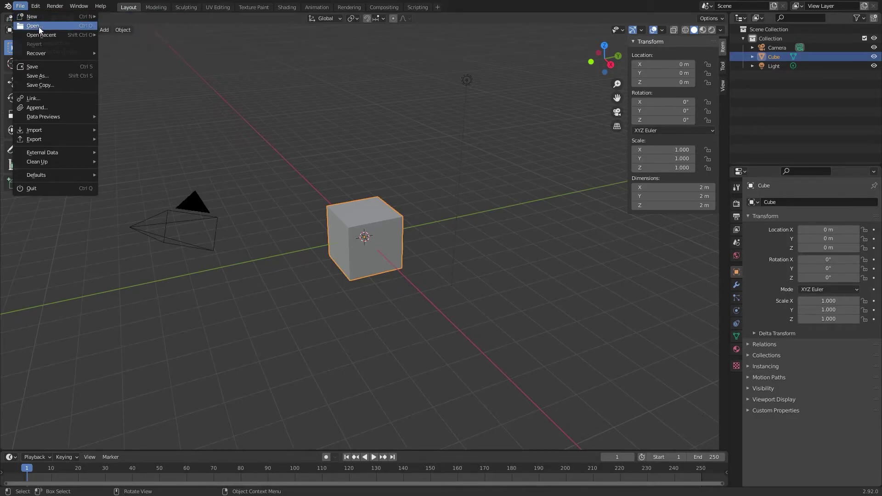
{"action": "mouse_move", "coordinate": [41, 34]}
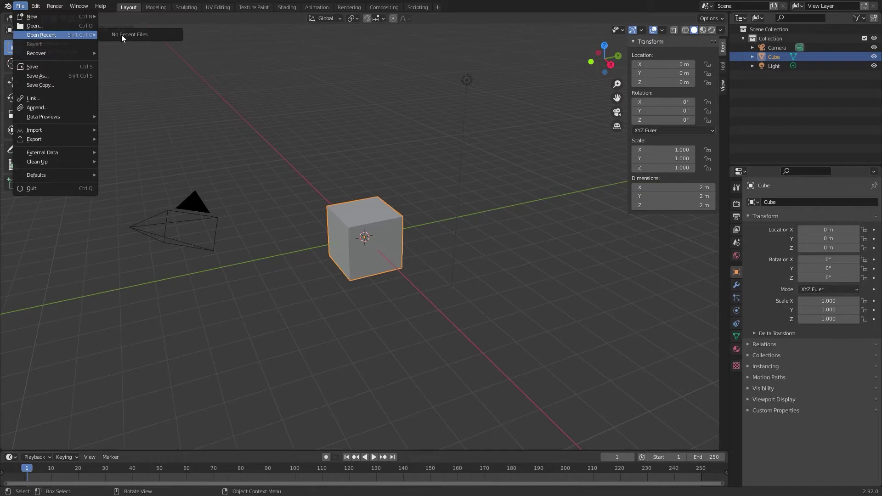
{"action": "mouse_move", "coordinate": [33, 54]}
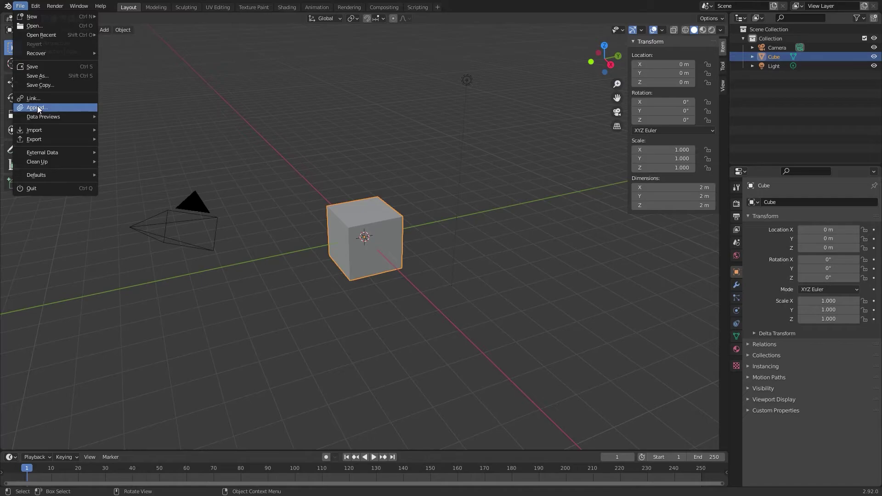
{"action": "mouse_move", "coordinate": [42, 117]}
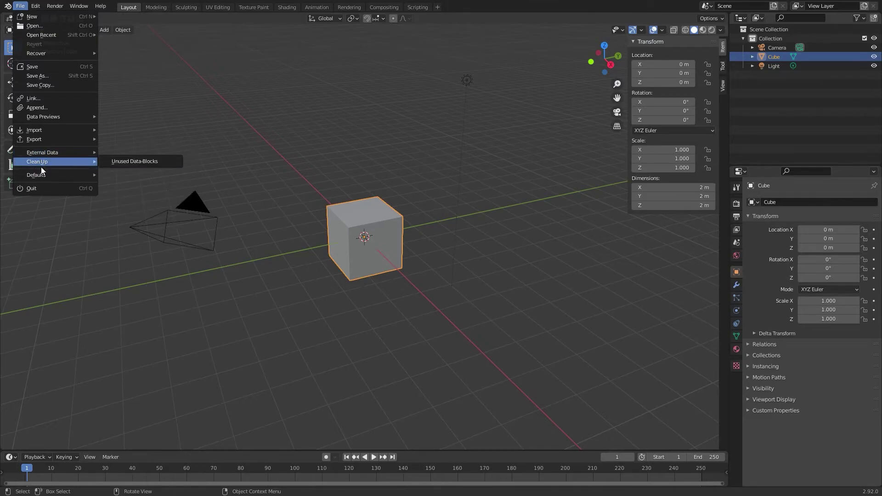
{"action": "mouse_move", "coordinate": [38, 175]}
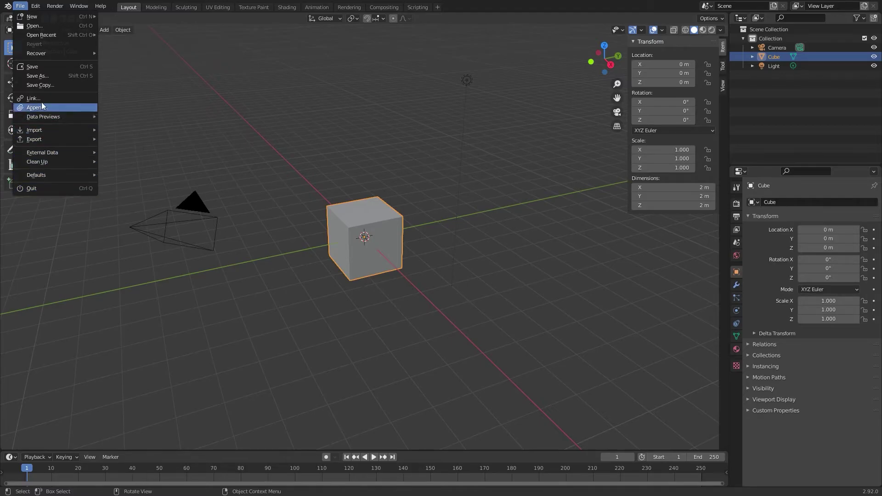
Step: Examine the Interface, Themes, Viewport, Lights, Editing, Animation and Input preferences, and close the preferences window
{"action": "mouse_move", "coordinate": [35, 7]}
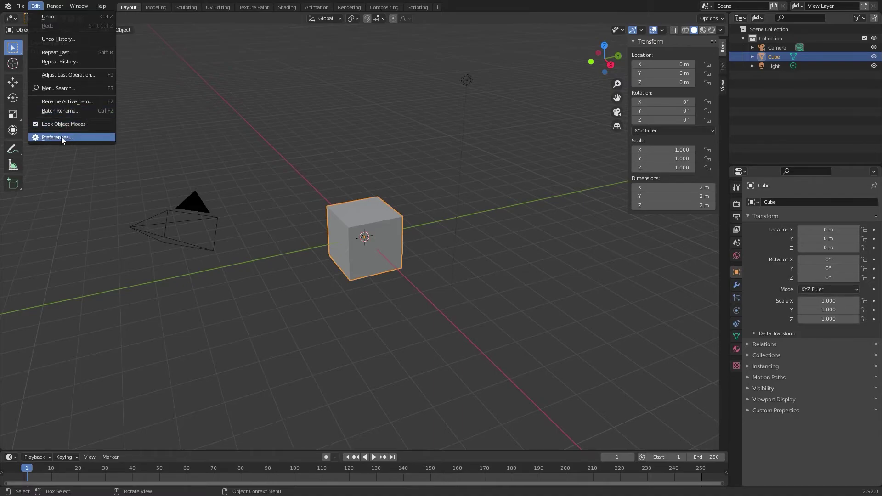
{"action": "left_click", "coordinate": [88, 137]}
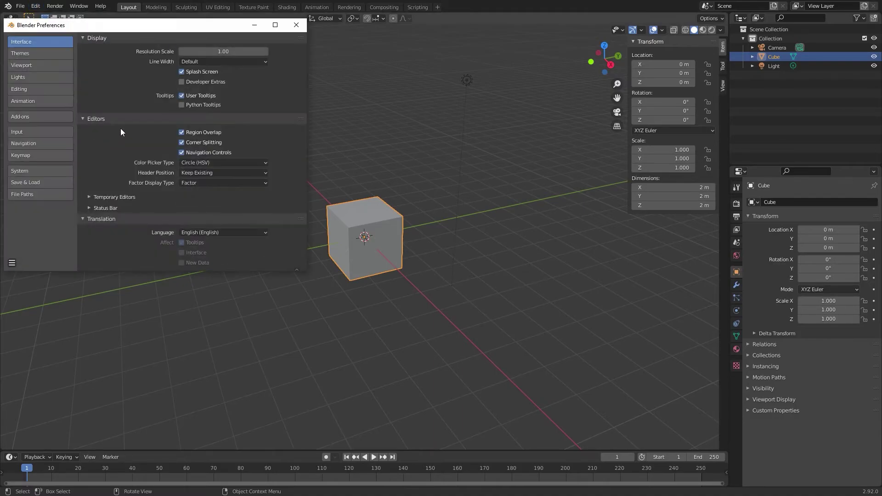
{"action": "left_click_drag", "start_coordinate": [117, 28], "coordinate": [282, 56]}
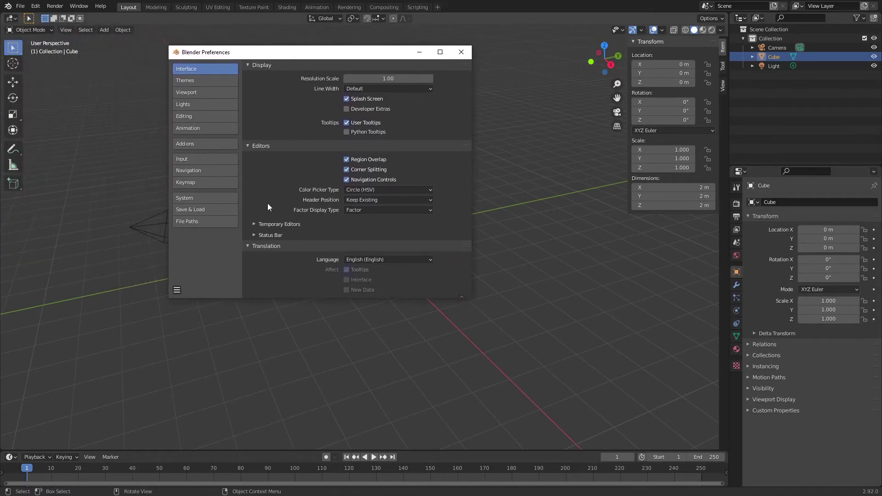
{"action": "left_click", "coordinate": [182, 80]}
{"action": "left_click", "coordinate": [191, 93]}
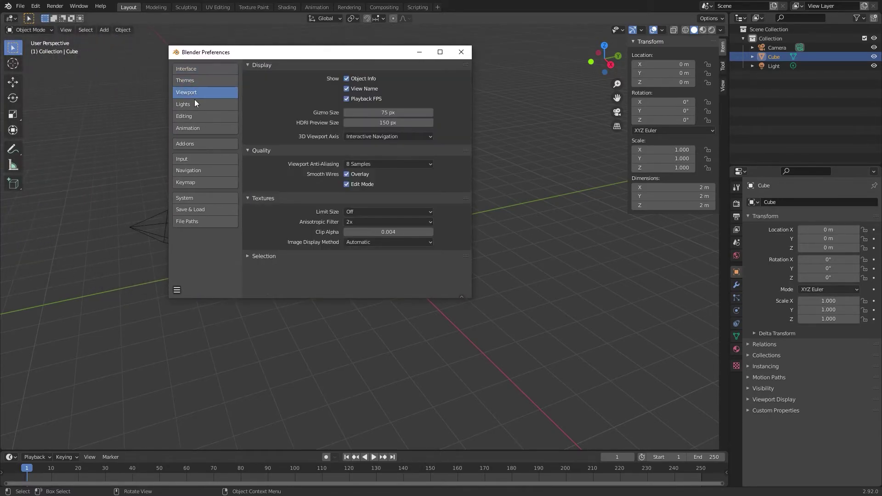
{"action": "left_click", "coordinate": [195, 106]}
{"action": "left_click", "coordinate": [197, 117]}
{"action": "left_click", "coordinate": [199, 128]}
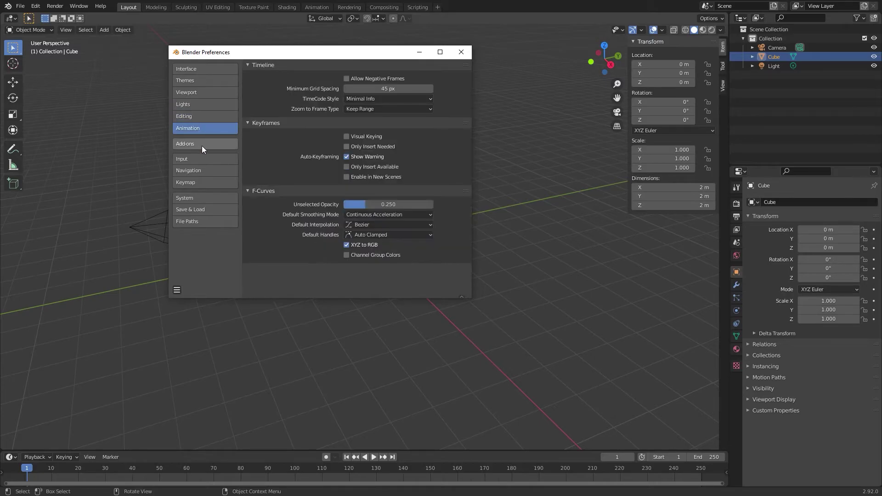
{"action": "left_click", "coordinate": [203, 159]}
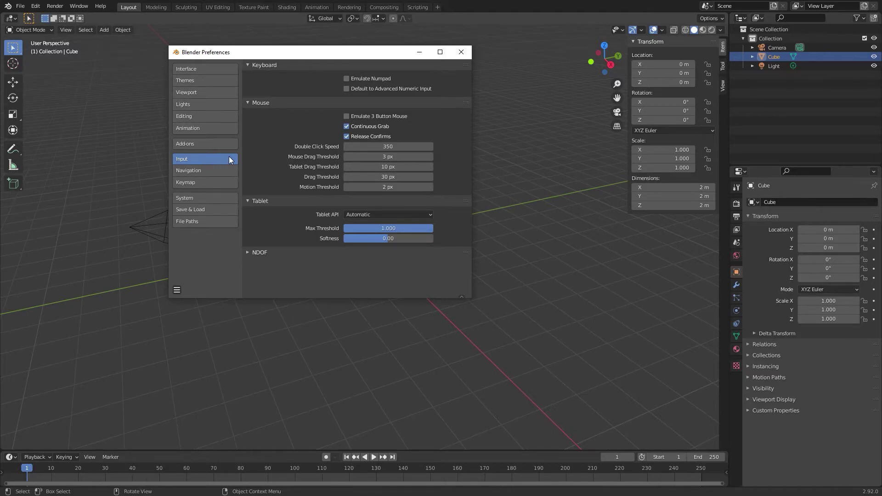
{"action": "left_click", "coordinate": [462, 52]}
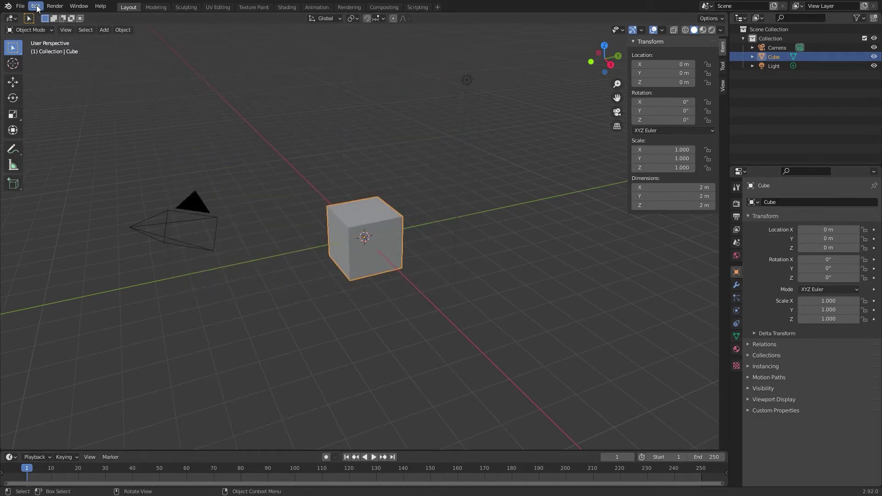
Step: Examine the render and window commands, and toggle window fullscreen and back
{"action": "left_click", "coordinate": [56, 6]}
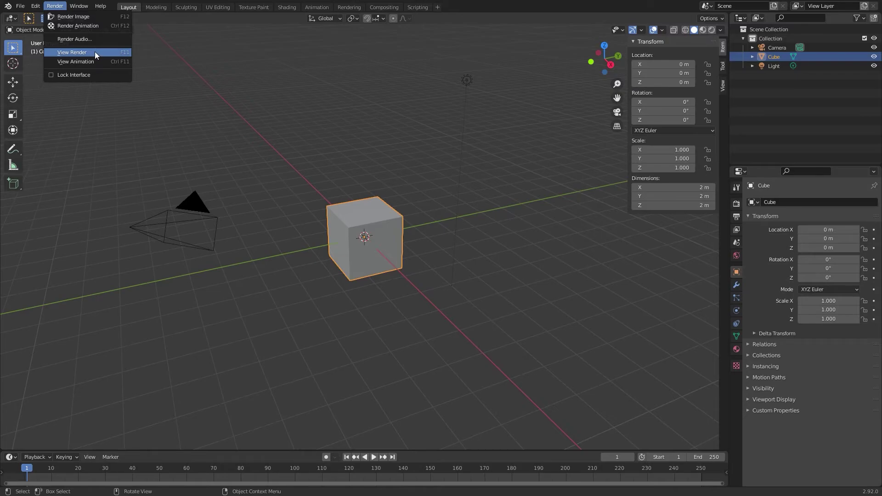
{"action": "left_click", "coordinate": [57, 6]}
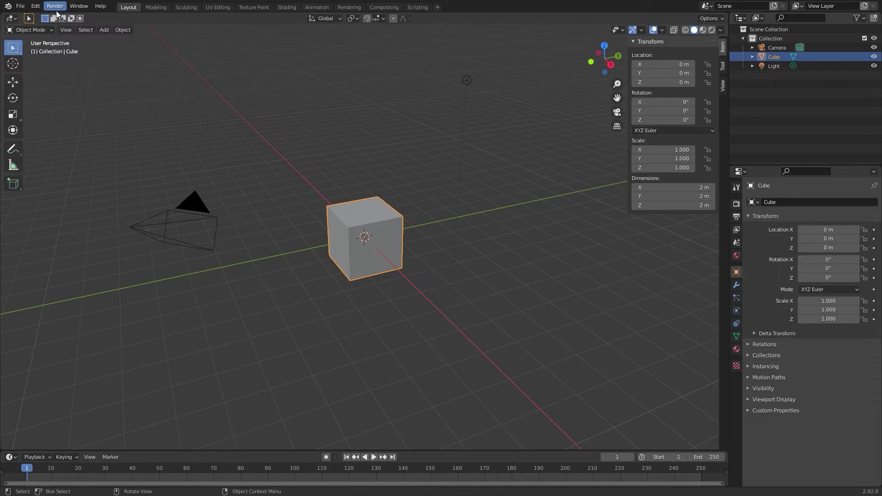
{"action": "left_click", "coordinate": [84, 8]}
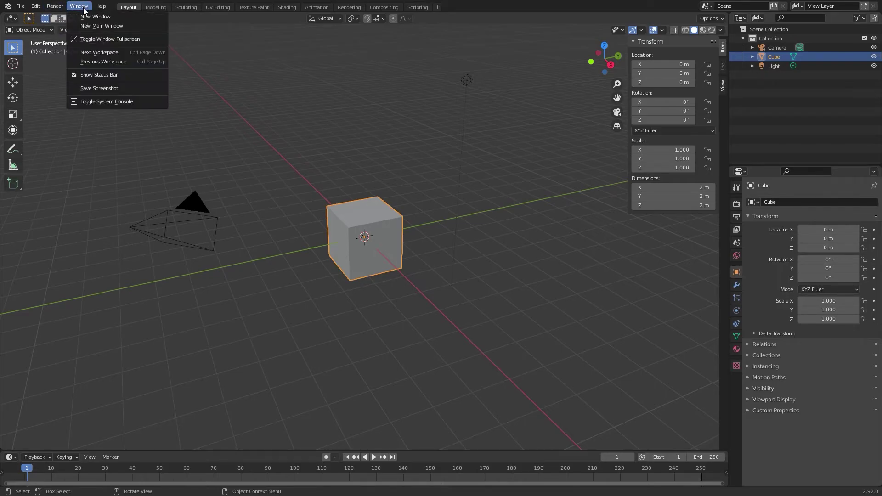
{"action": "left_click", "coordinate": [108, 39]}
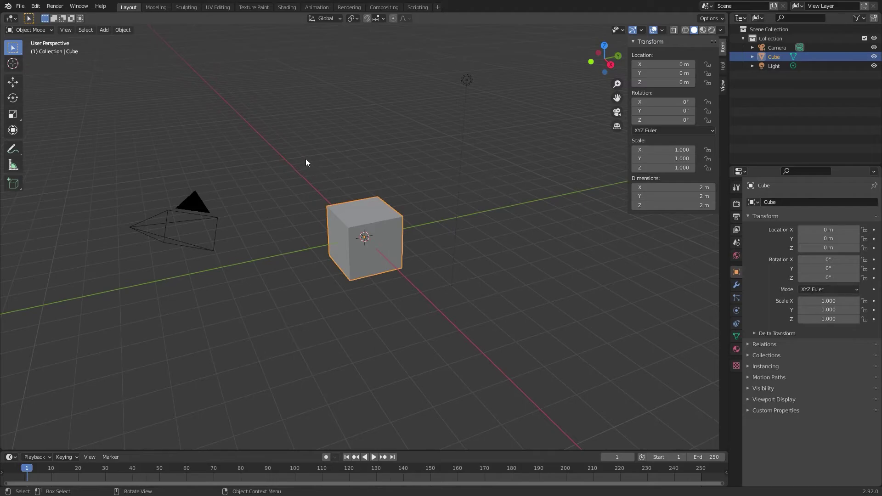
{"action": "left_click", "coordinate": [84, 5]}
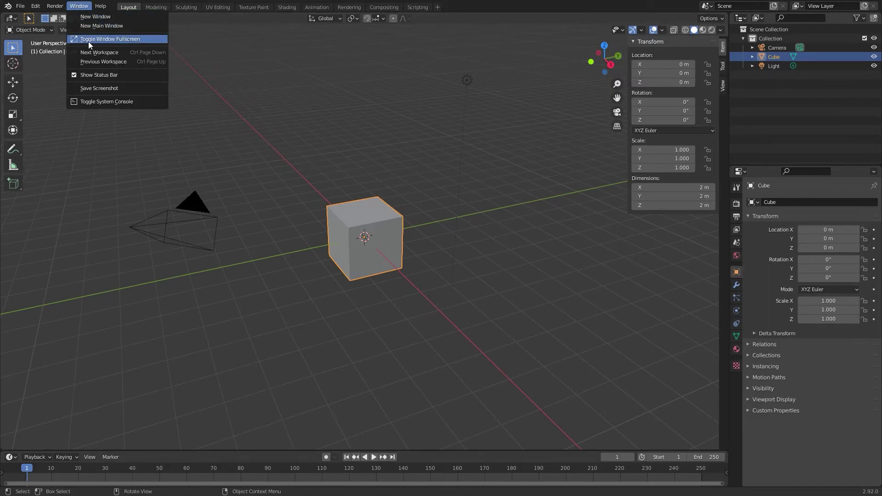
{"action": "left_click", "coordinate": [120, 41]}
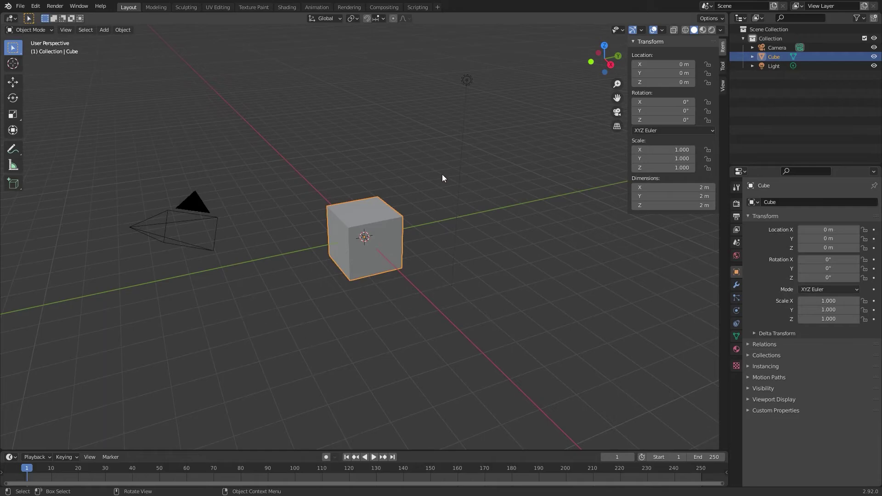
Step: Duplicate the Layout workspace under the name Tutorial and reorder it to the front of the workspaces
{"action": "left_click", "coordinate": [437, 7]}
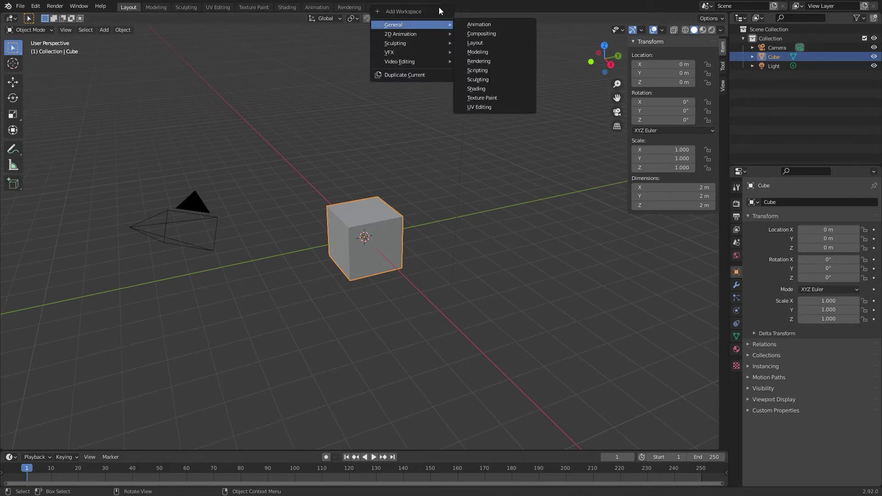
{"action": "left_click_drag", "start_coordinate": [423, 10], "coordinate": [425, 65]}
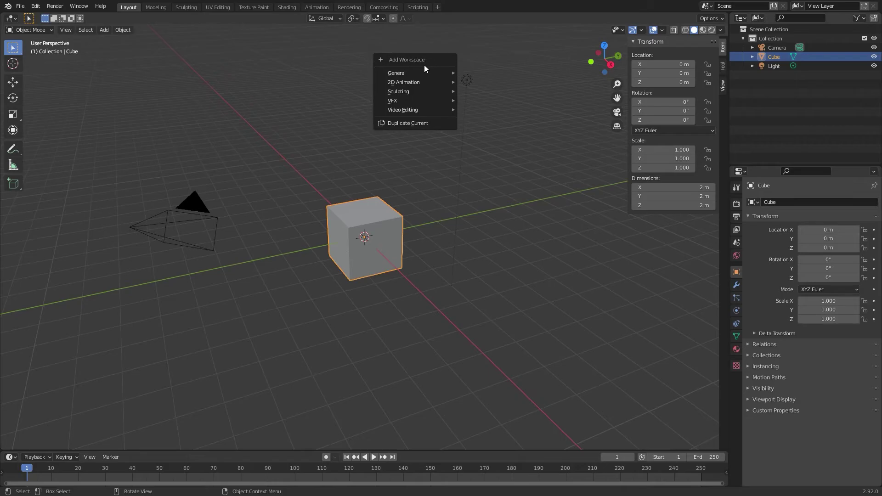
{"action": "mouse_move", "coordinate": [398, 75]}
{"action": "mouse_move", "coordinate": [399, 109]}
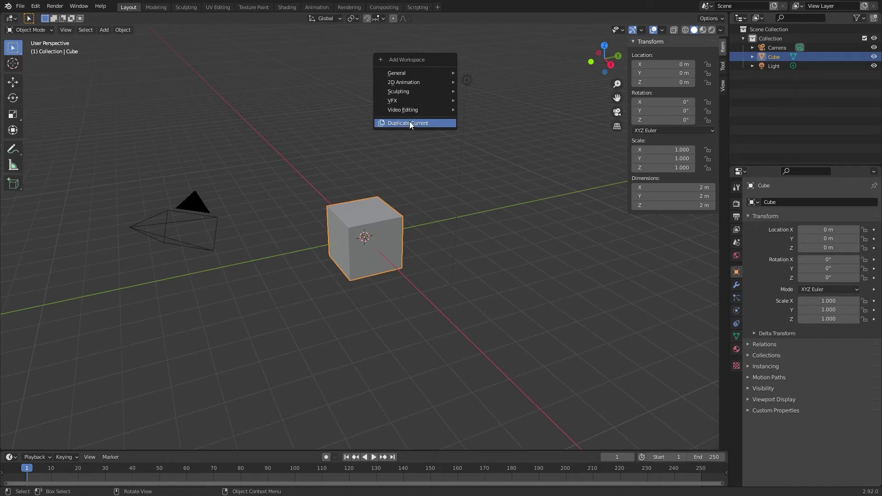
{"action": "left_click", "coordinate": [409, 123]}
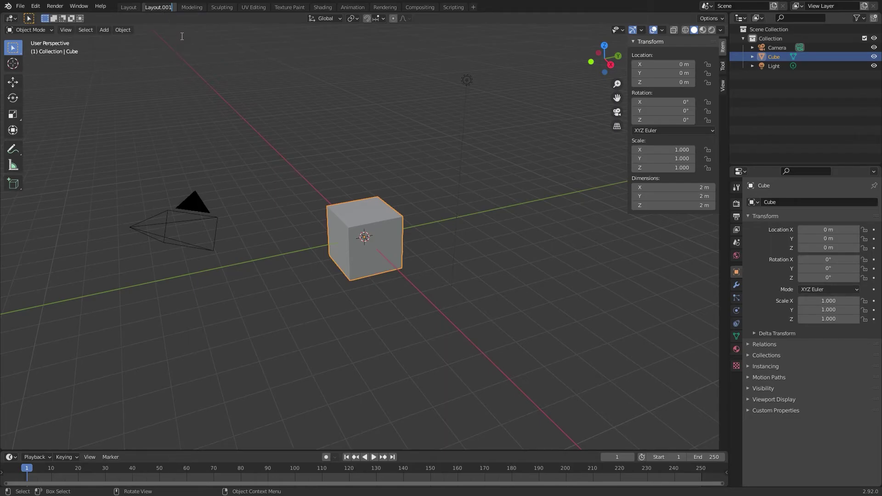
{"action": "key", "text": "ctrl+a"}
{"action": "key", "text": "BackSpace"}
{"action": "type", "text": "Tutorial"}
{"action": "key", "text": "Return"}
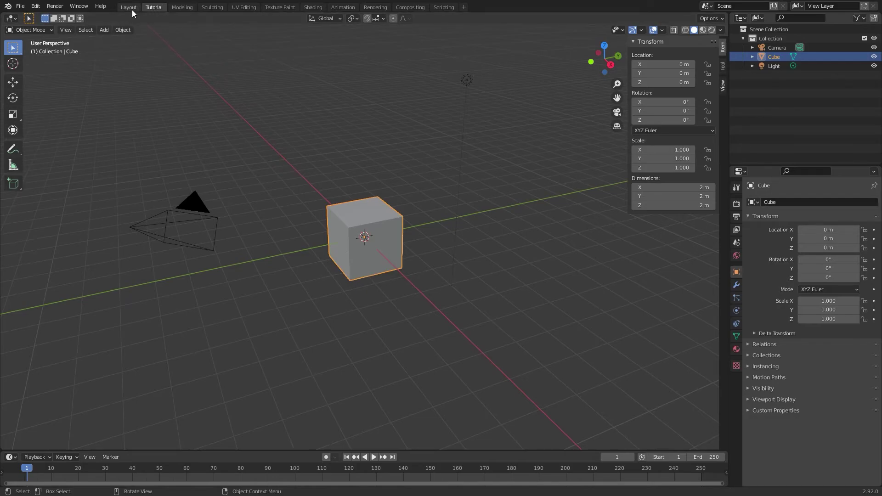
{"action": "right_click", "coordinate": [155, 9]}
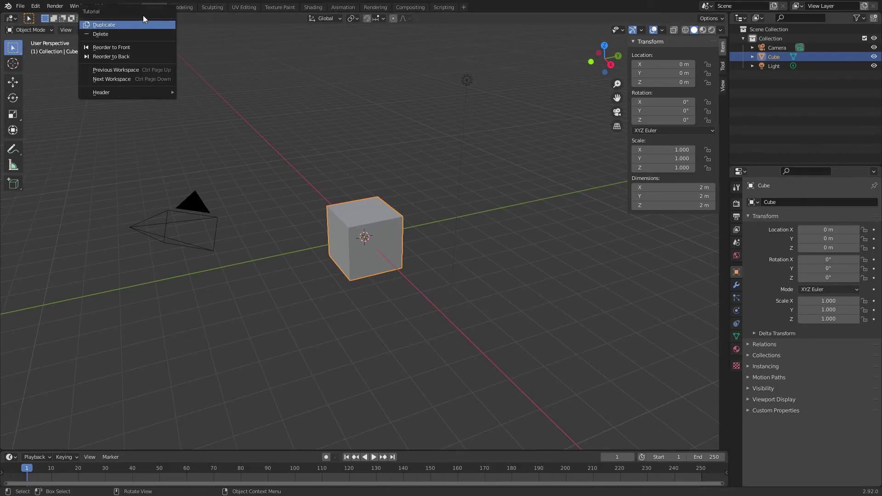
{"action": "left_click", "coordinate": [138, 48]}
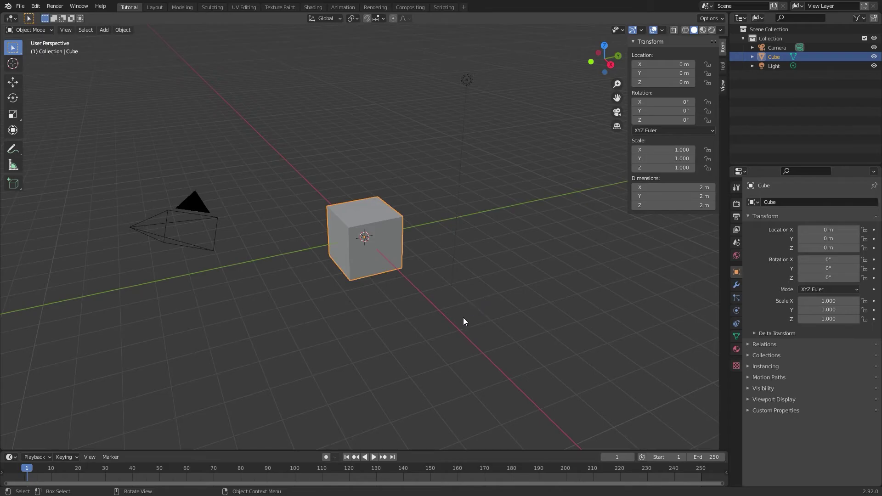
Step: Enlarge the Tutorial workspace's timeline area and change it to a Shader Editor, comparing the arrangement with the Layout workspace
{"action": "left_click_drag", "start_coordinate": [425, 451], "coordinate": [428, 314]}
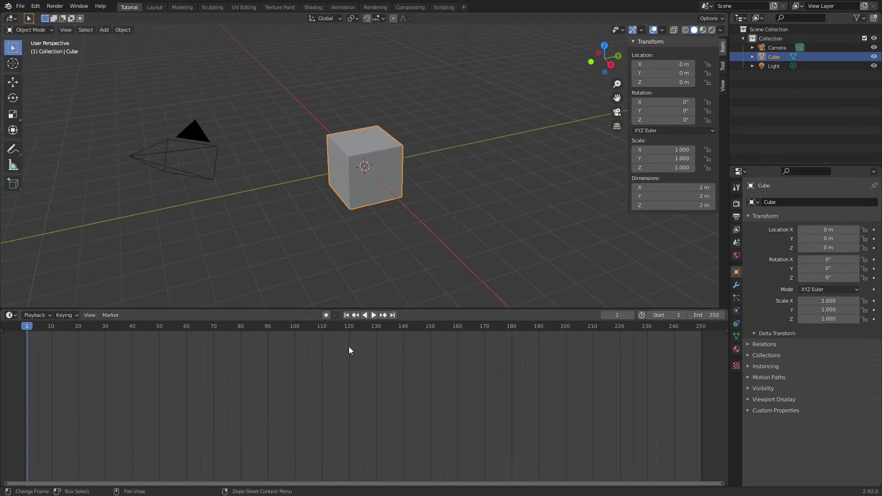
{"action": "left_click", "coordinate": [9, 315]}
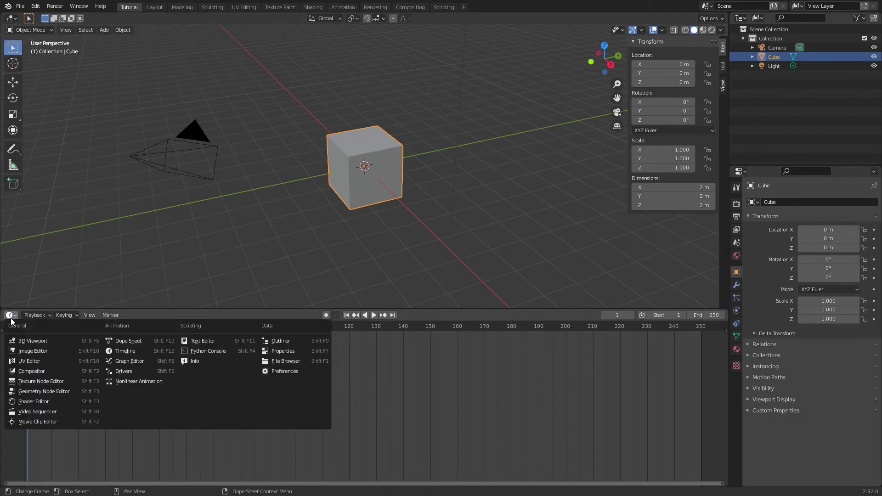
{"action": "left_click", "coordinate": [41, 402]}
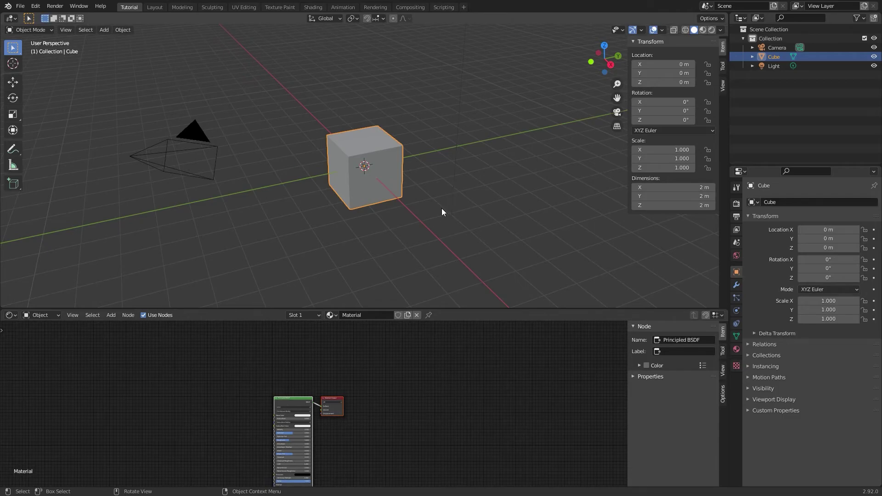
{"action": "left_click", "coordinate": [156, 8]}
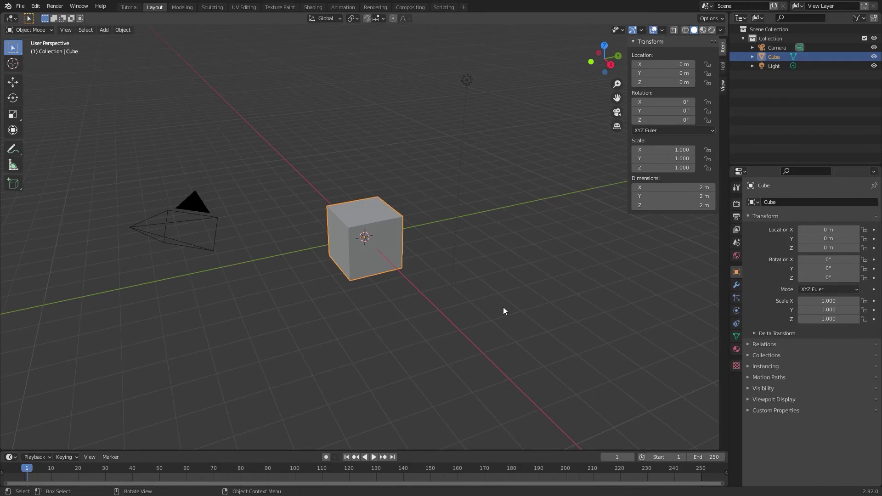
{"action": "left_click", "coordinate": [131, 8]}
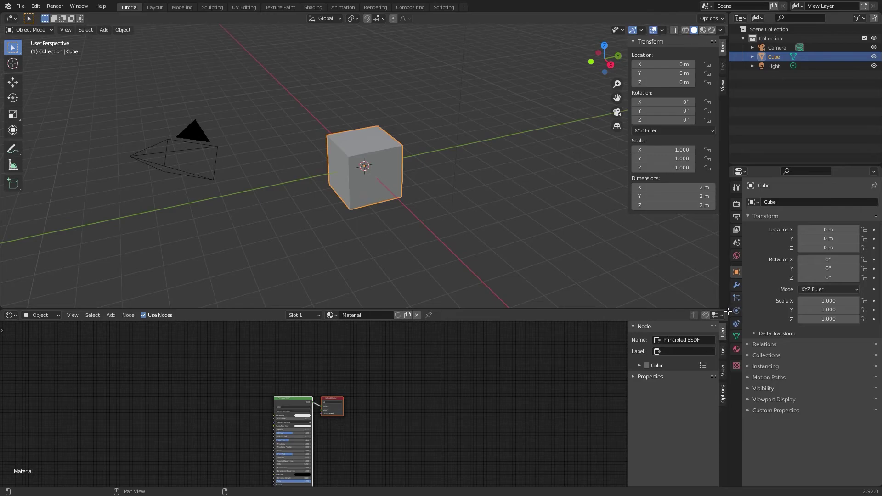
Step: Split the 3D viewport into a narrow and a wide column, and divide each column horizontally at about mid-height
{"action": "left_click_drag", "start_coordinate": [728, 311], "coordinate": [286, 271]}
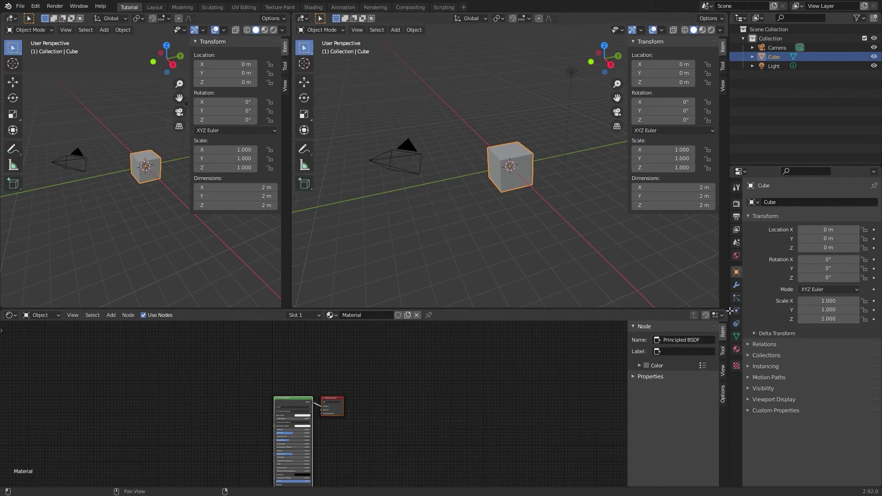
{"action": "left_click_drag", "start_coordinate": [730, 312], "coordinate": [725, 153]}
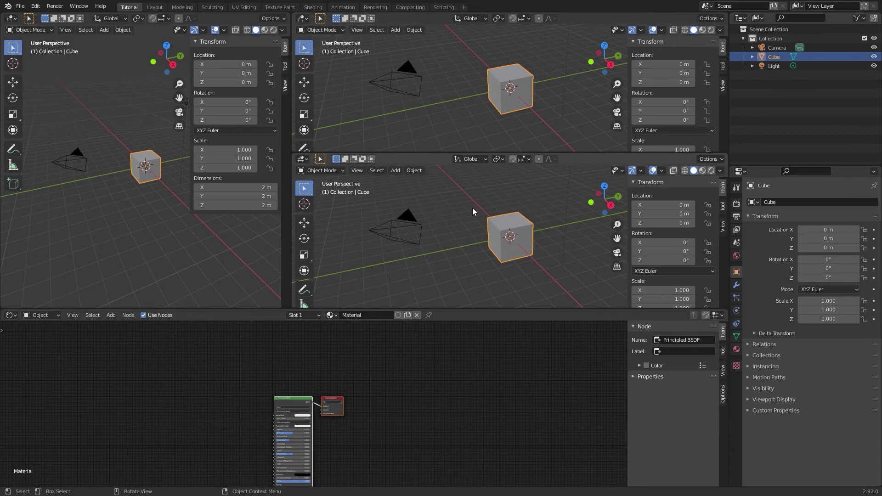
{"action": "right_click", "coordinate": [296, 247]}
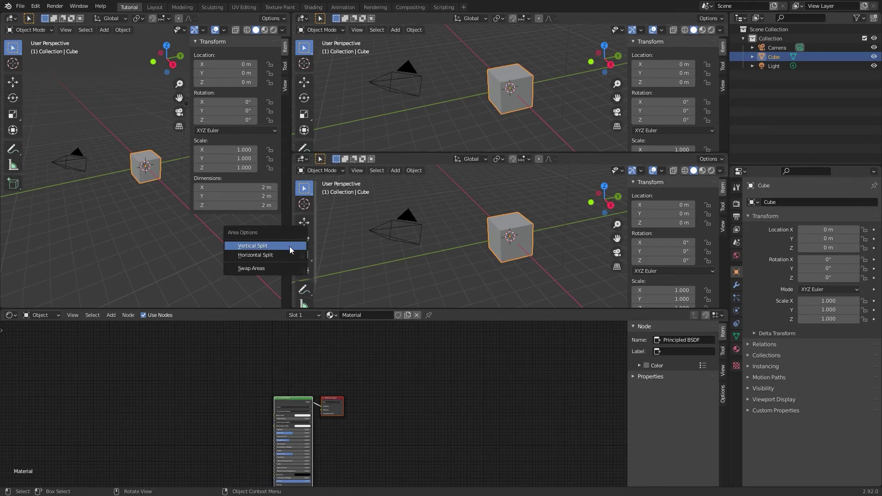
{"action": "left_click", "coordinate": [261, 254]}
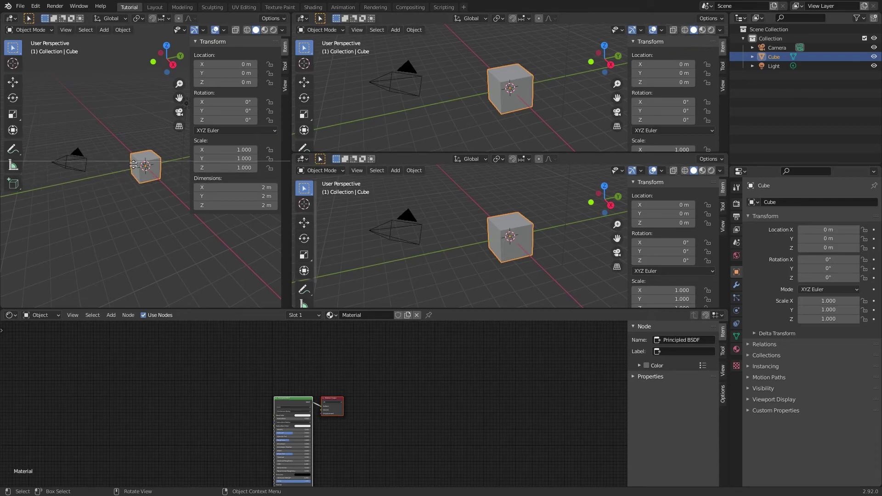
{"action": "left_click", "coordinate": [104, 164]}
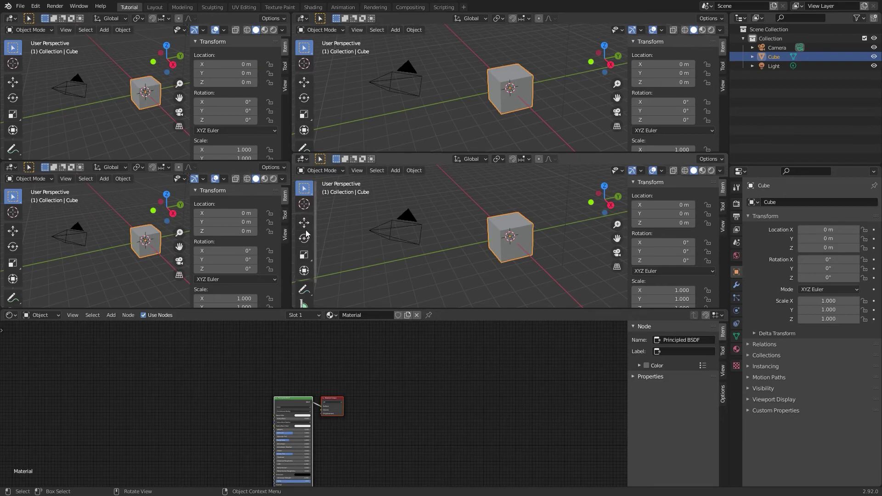
Step: Change the lower narrow viewport to an Image Editor and the upper to a Video Sequencer, and swap the Image Editor with the adjacent wide viewport
{"action": "left_click", "coordinate": [11, 168]}
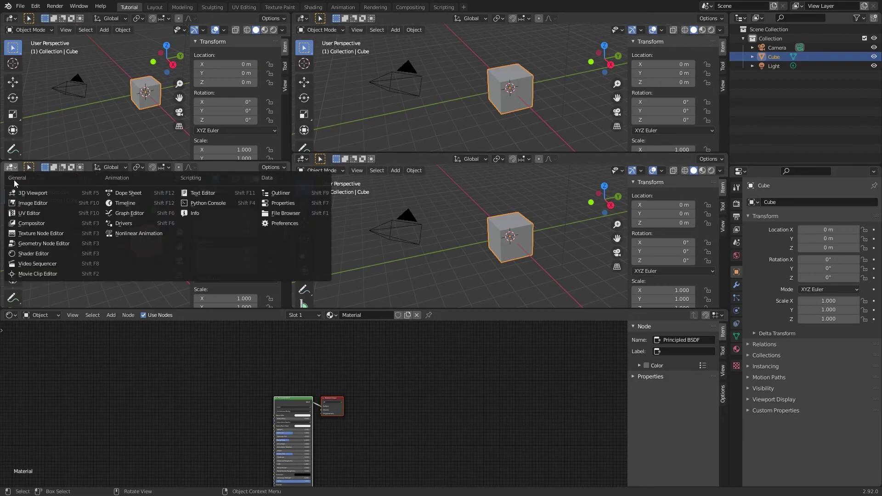
{"action": "left_click", "coordinate": [38, 203]}
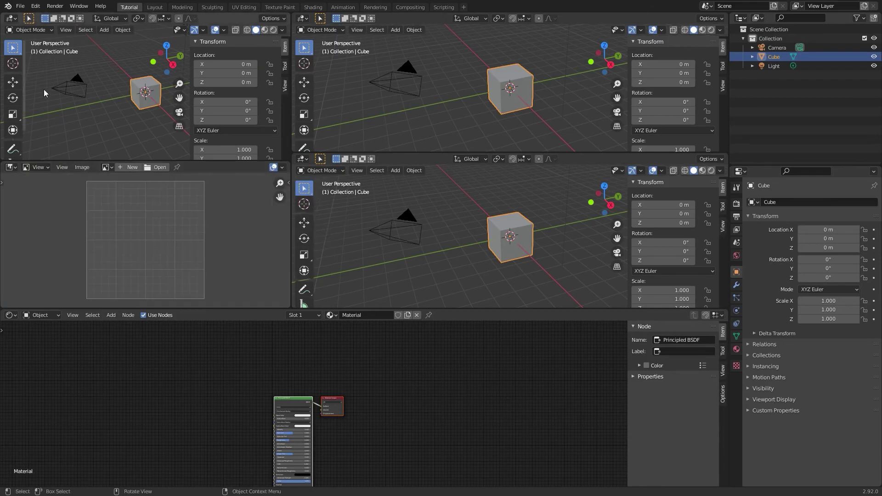
{"action": "left_click", "coordinate": [11, 18]}
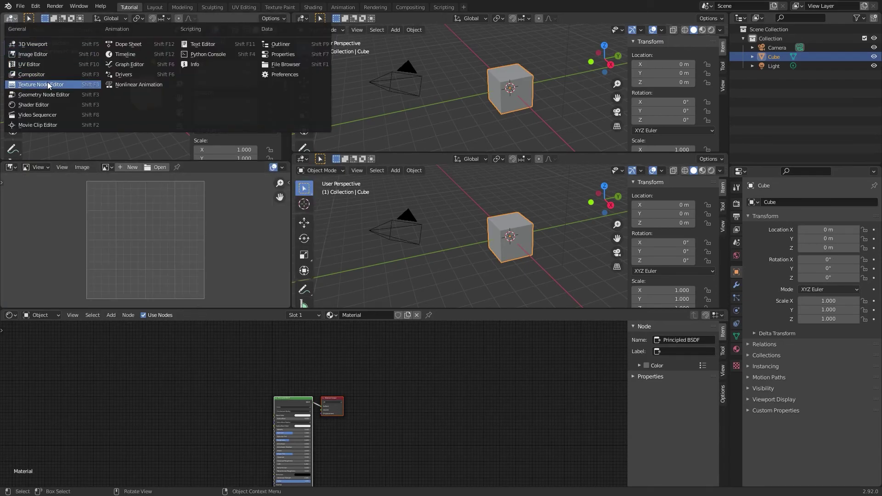
{"action": "left_click", "coordinate": [42, 115]}
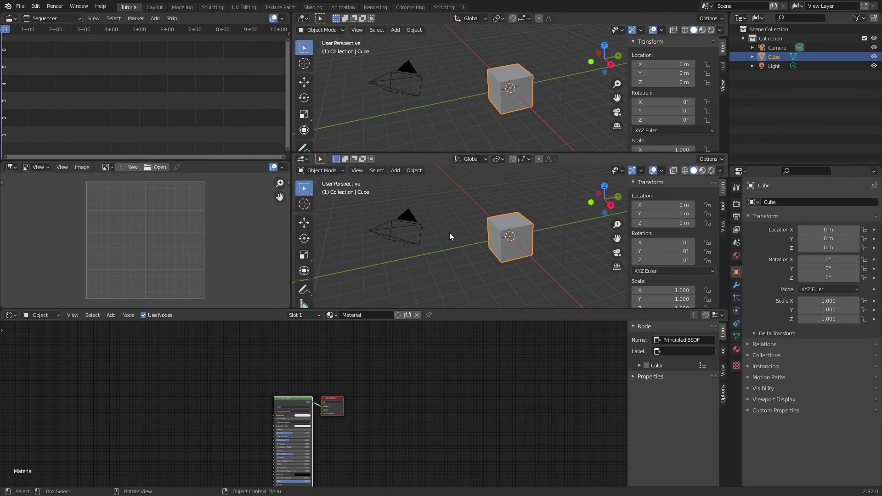
{"action": "right_click", "coordinate": [296, 232]}
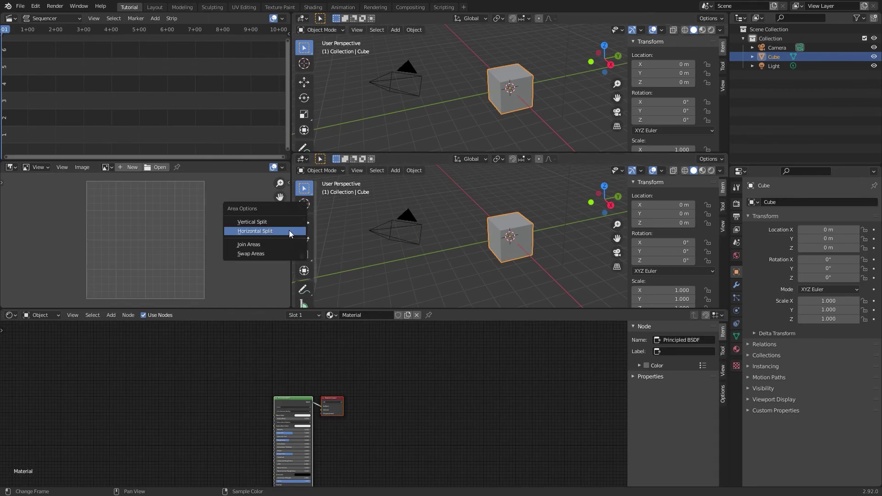
{"action": "left_click", "coordinate": [263, 254]}
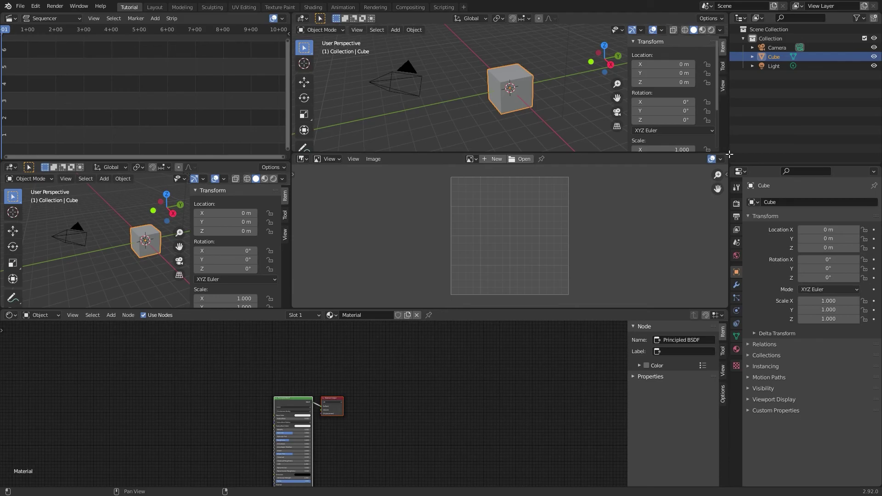
Step: Join the Image Editor with the wide 3D viewport above it, so that the Image Editor takes over both areas
{"action": "left_click_drag", "start_coordinate": [730, 155], "coordinate": [512, 256]}
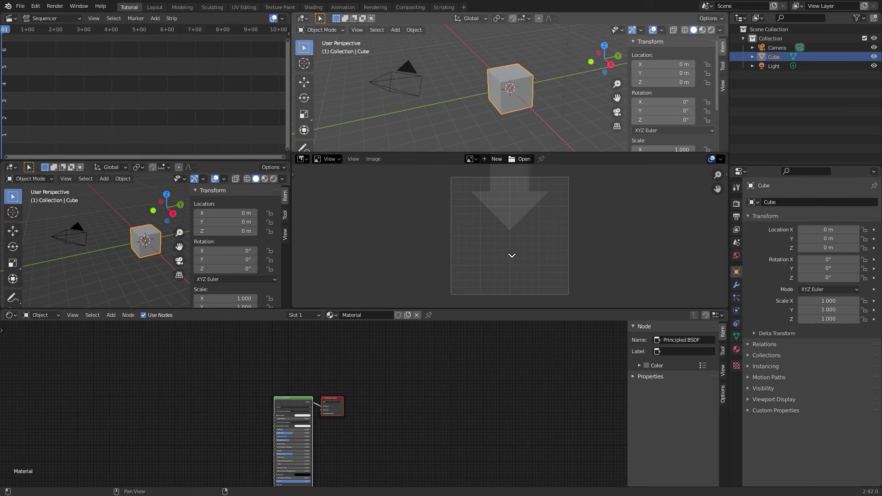
{"action": "left_click_drag", "start_coordinate": [512, 256], "coordinate": [512, 109]}
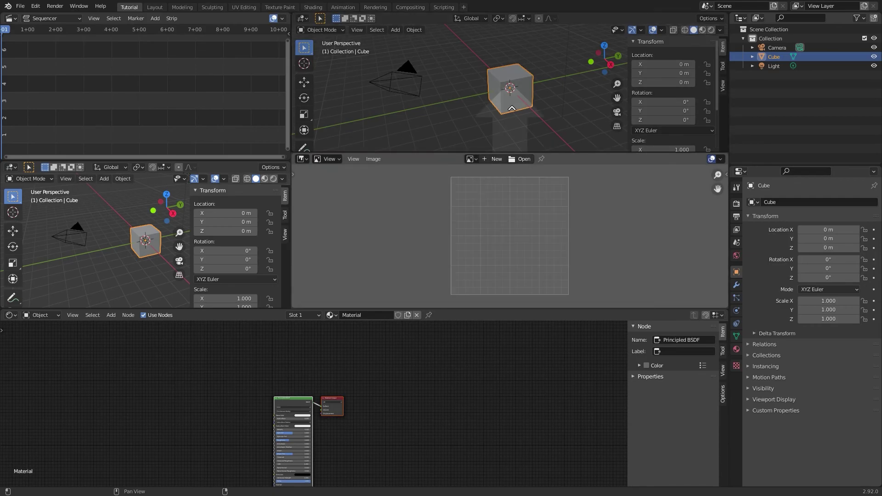
{"action": "left_click_drag", "start_coordinate": [512, 109], "coordinate": [508, 104]}
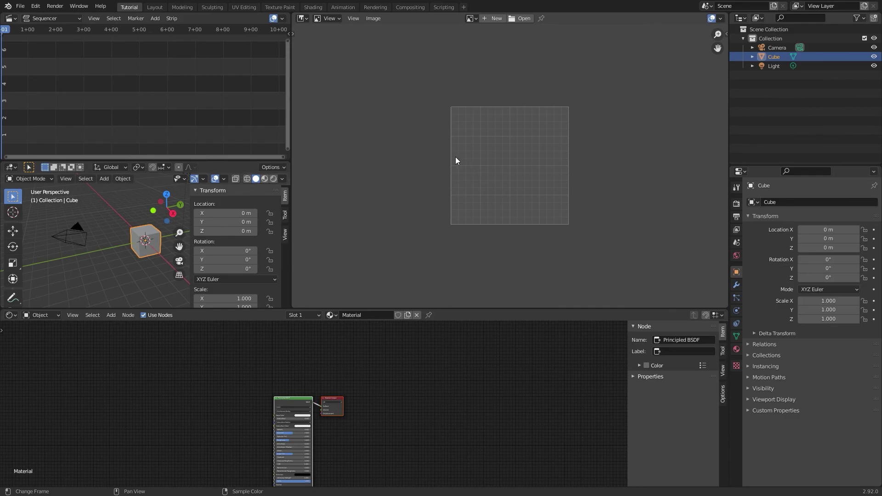
Step: Join the remaining 3D viewport over the Video Sequencer and the Image Editor so it fills the whole area above the Shader Editor
{"action": "right_click", "coordinate": [227, 165]}
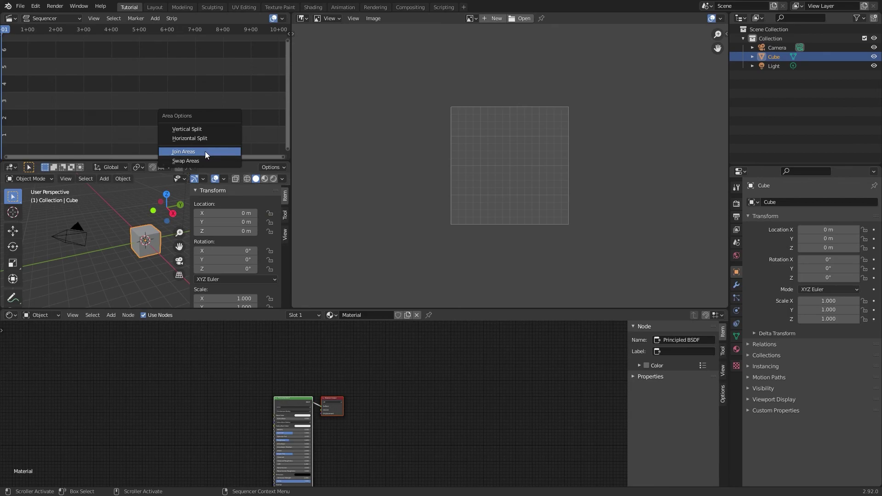
{"action": "left_click", "coordinate": [206, 152]}
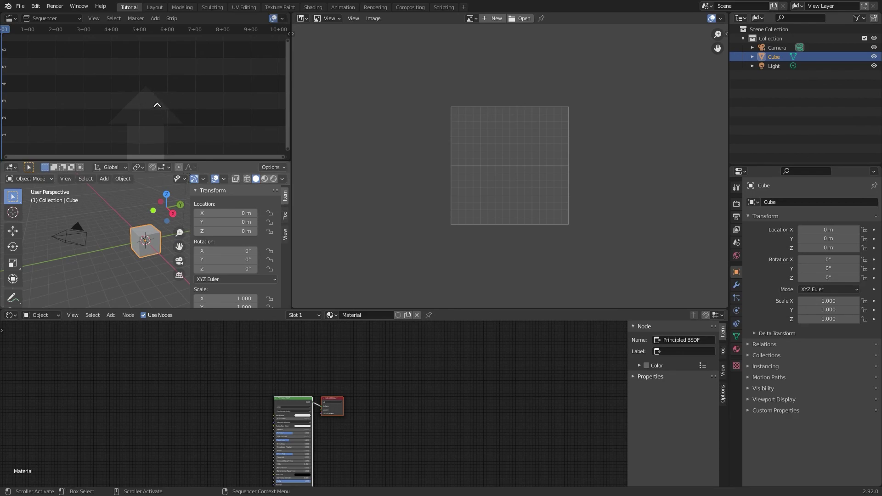
{"action": "left_click", "coordinate": [162, 96]}
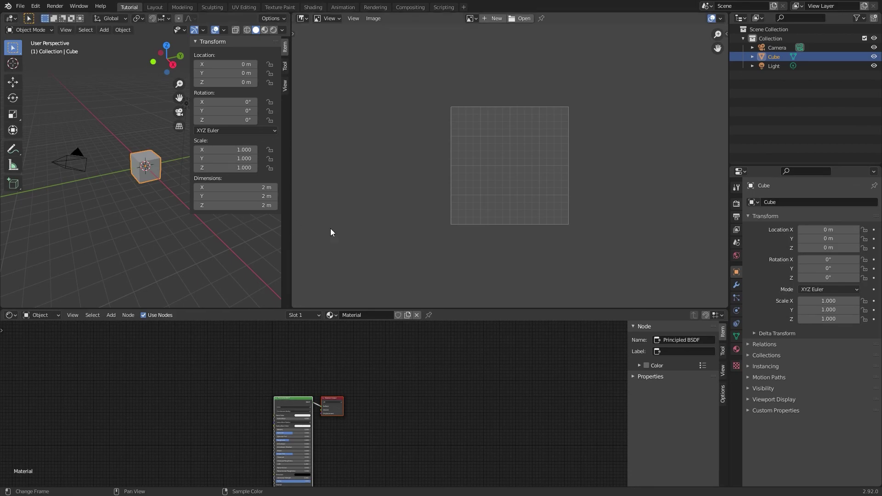
{"action": "right_click", "coordinate": [294, 226]}
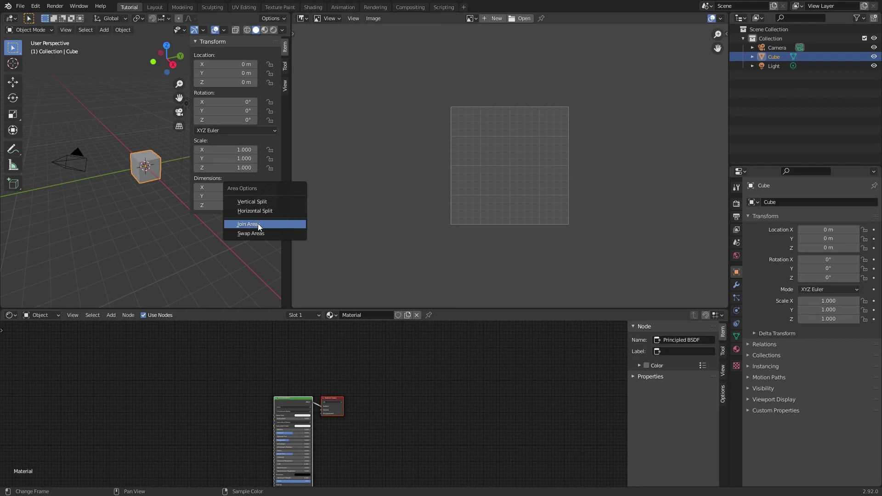
{"action": "left_click", "coordinate": [266, 222]}
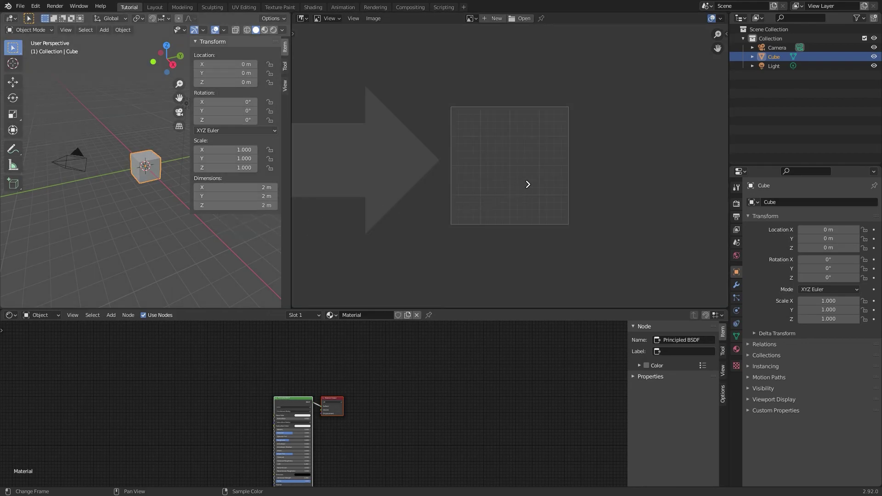
{"action": "left_click", "coordinate": [531, 184]}
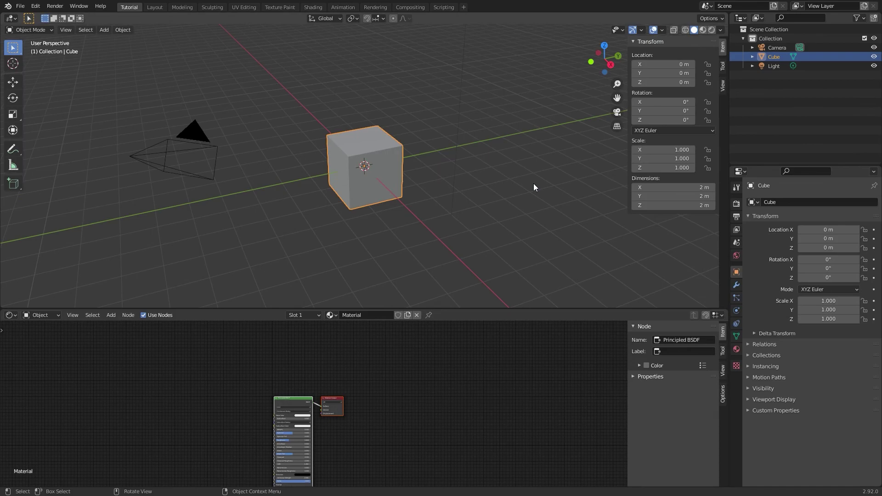